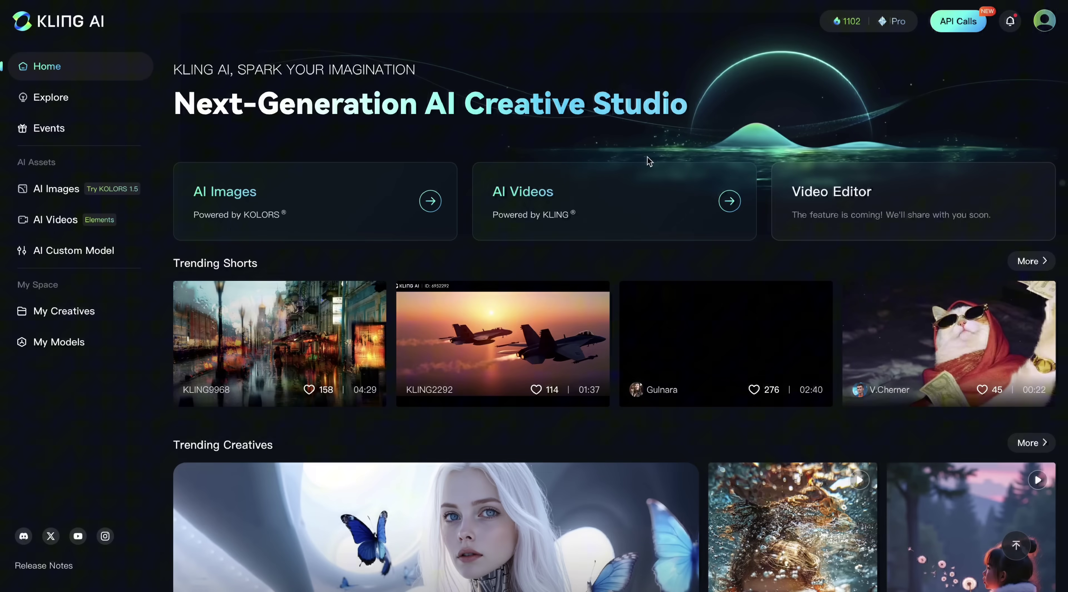
left_click(601, 207)
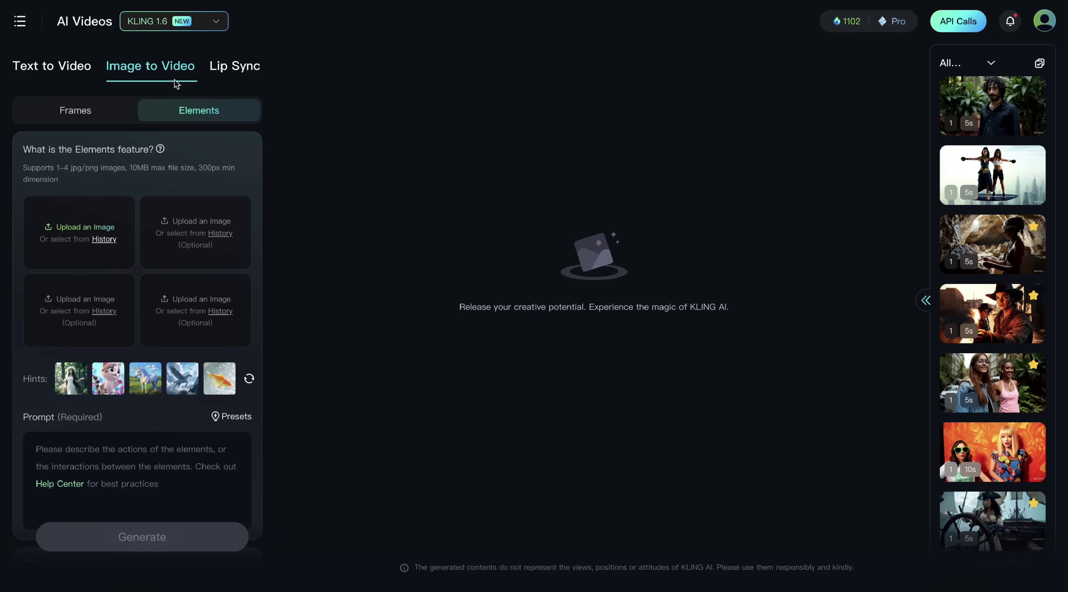
left_click(83, 116)
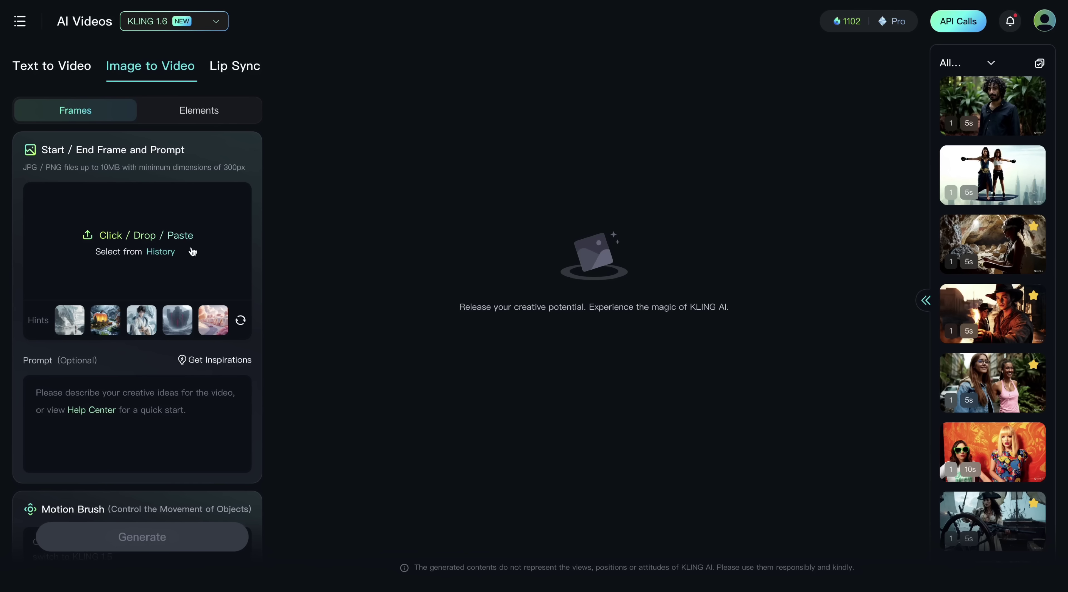
left_click(227, 119)
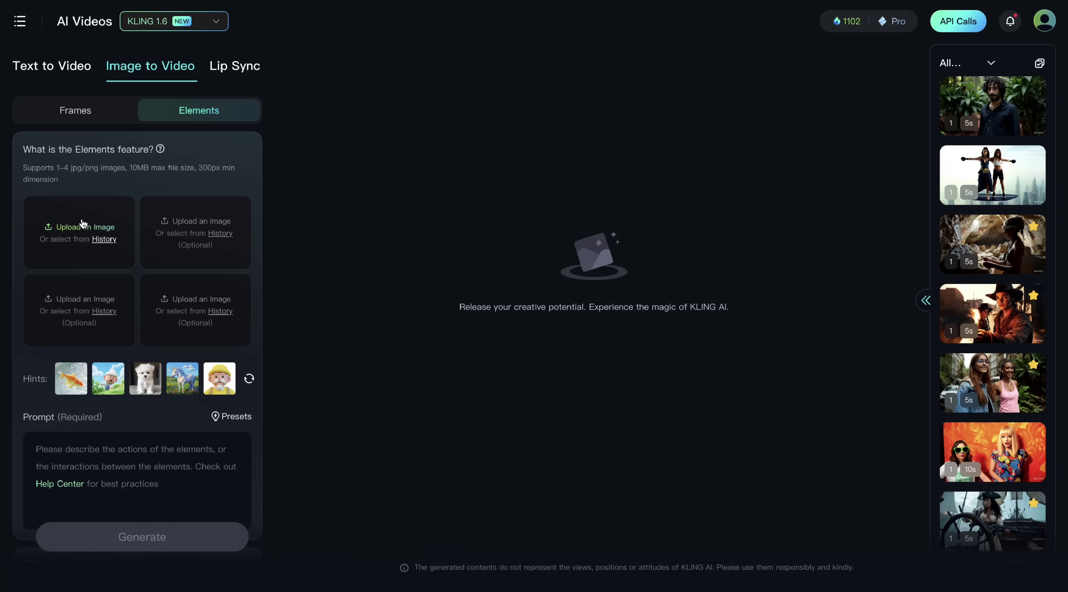
Upload the armoured warrior image as the first element.
left_click(82, 229)
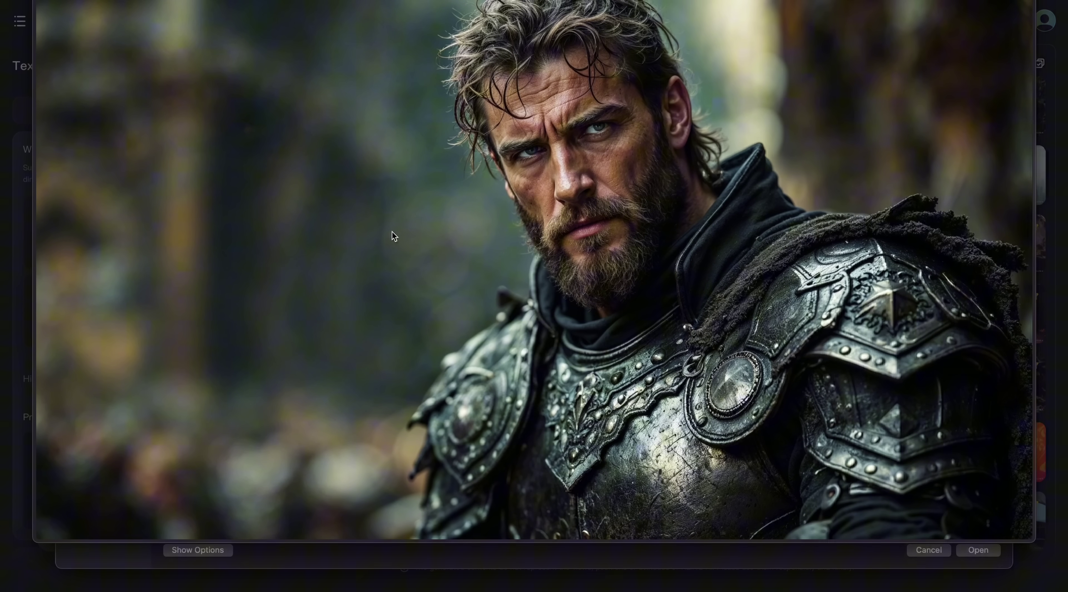
key("Down")
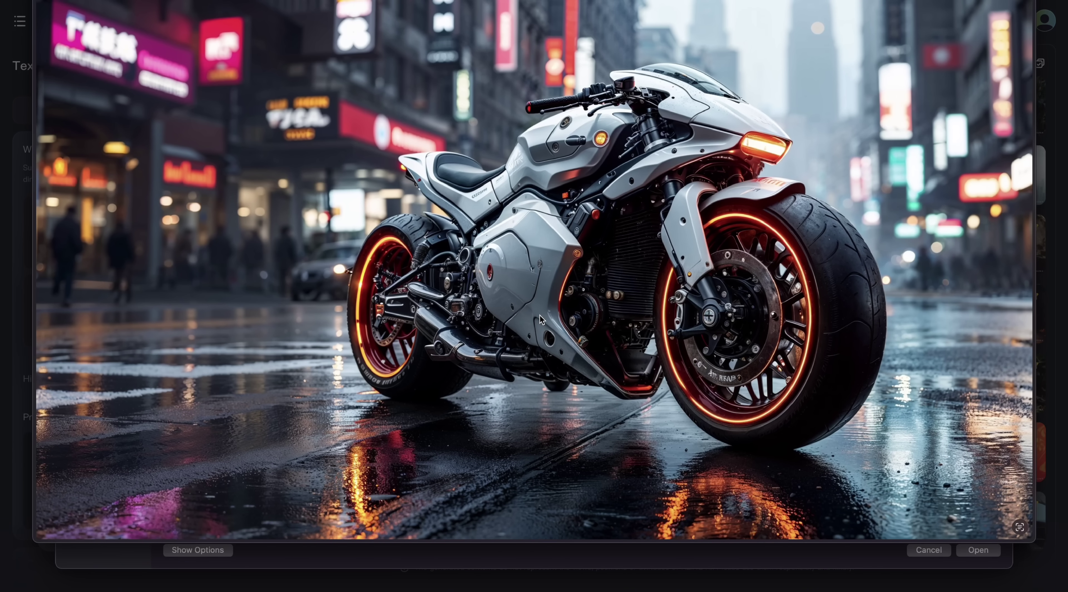
key("space")
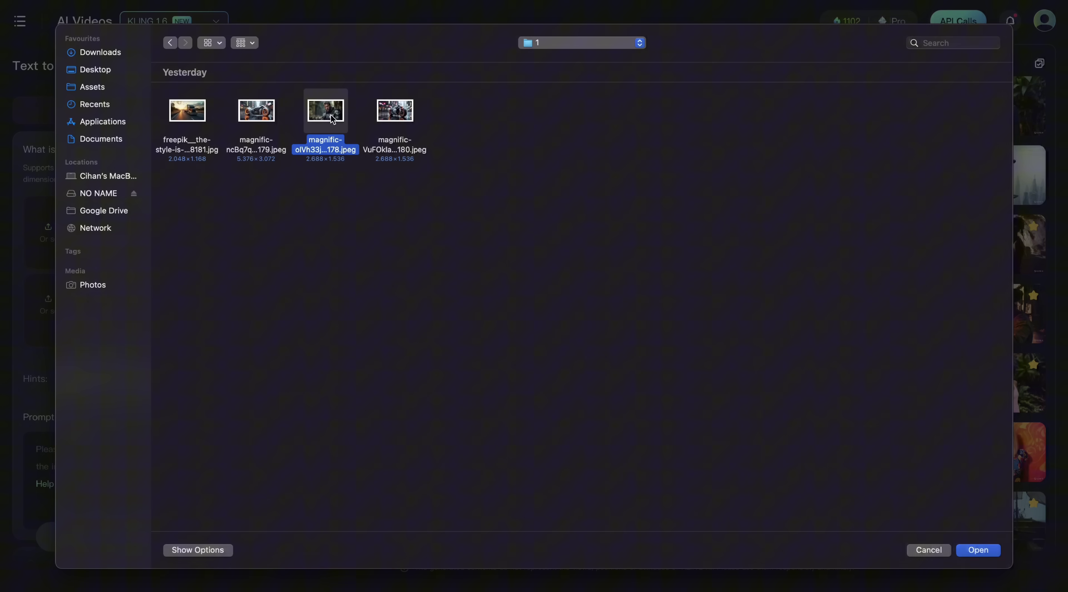
double_click(333, 119)
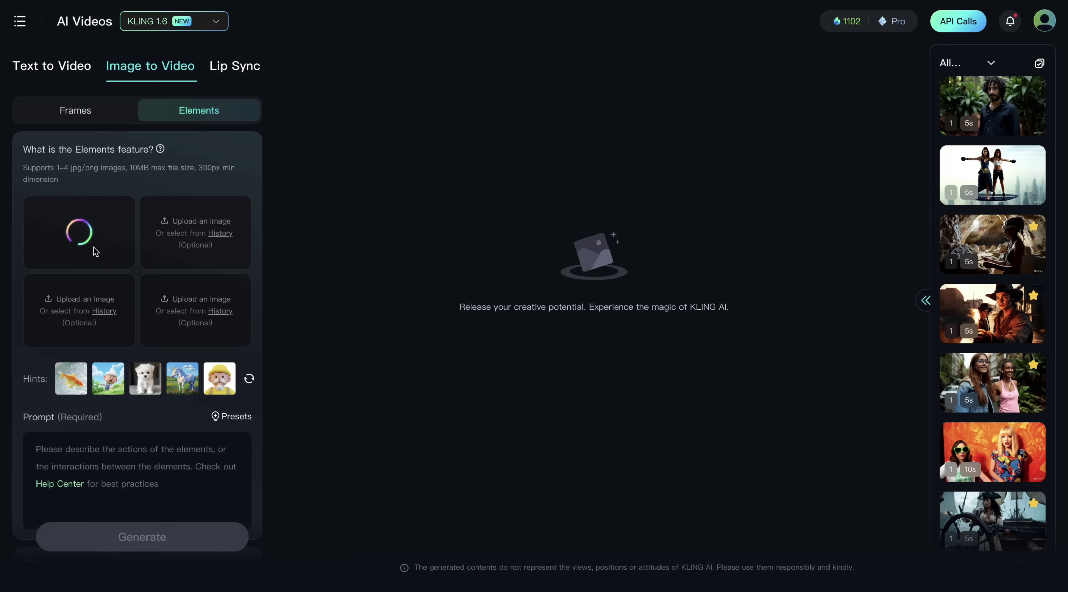
Upload the white motorcycle image as the second element.
left_click(192, 231)
left_click(399, 106)
key("space")
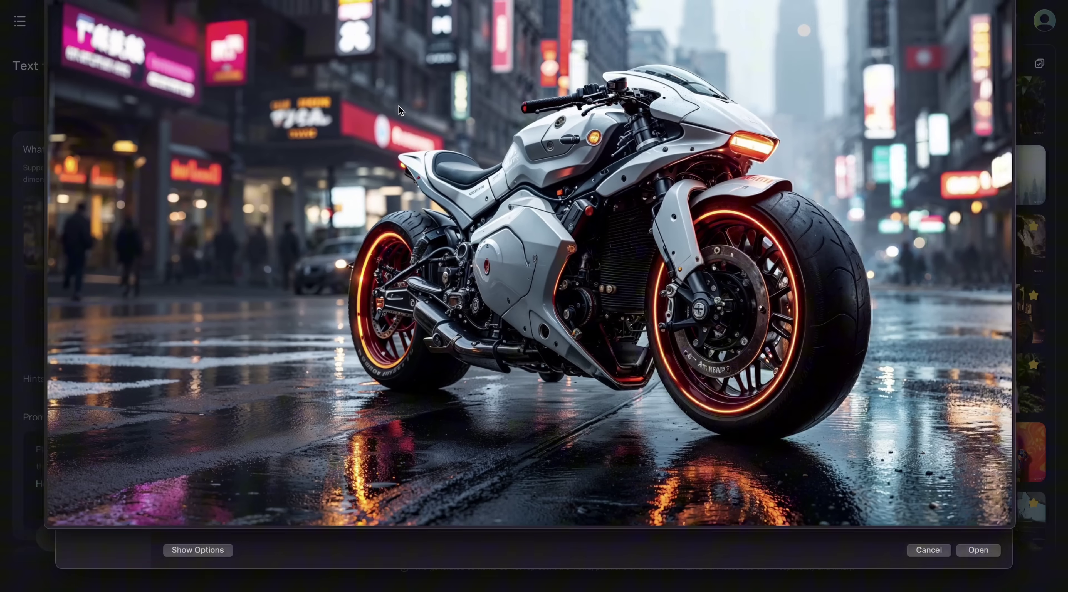
key("space")
double_click(399, 112)
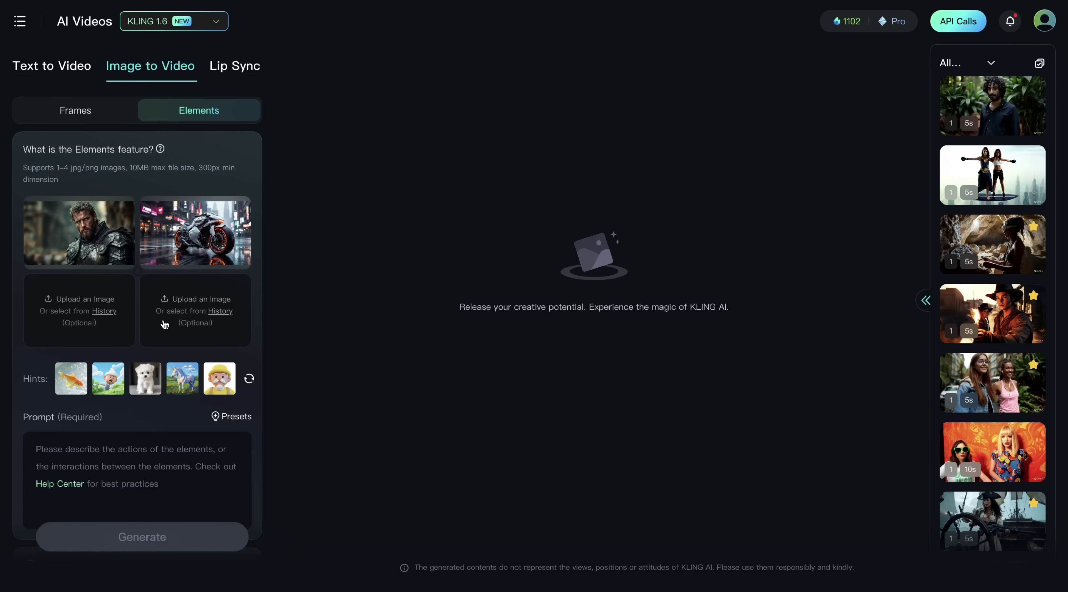
Upload the truck-on-highway image as the third element.
left_click(75, 299)
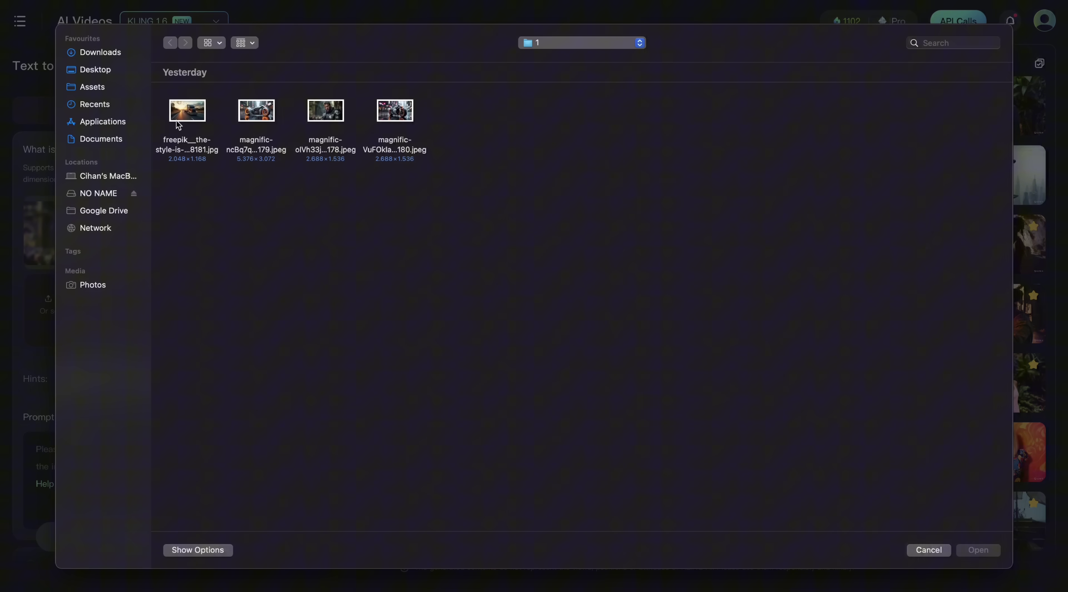
left_click(178, 125)
key("space")
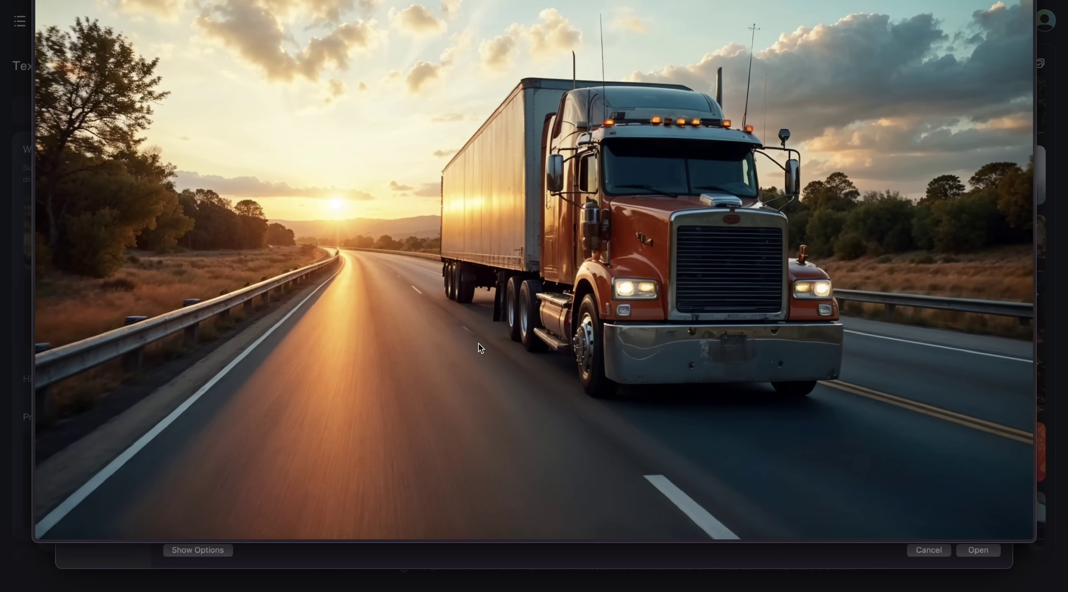
key("space")
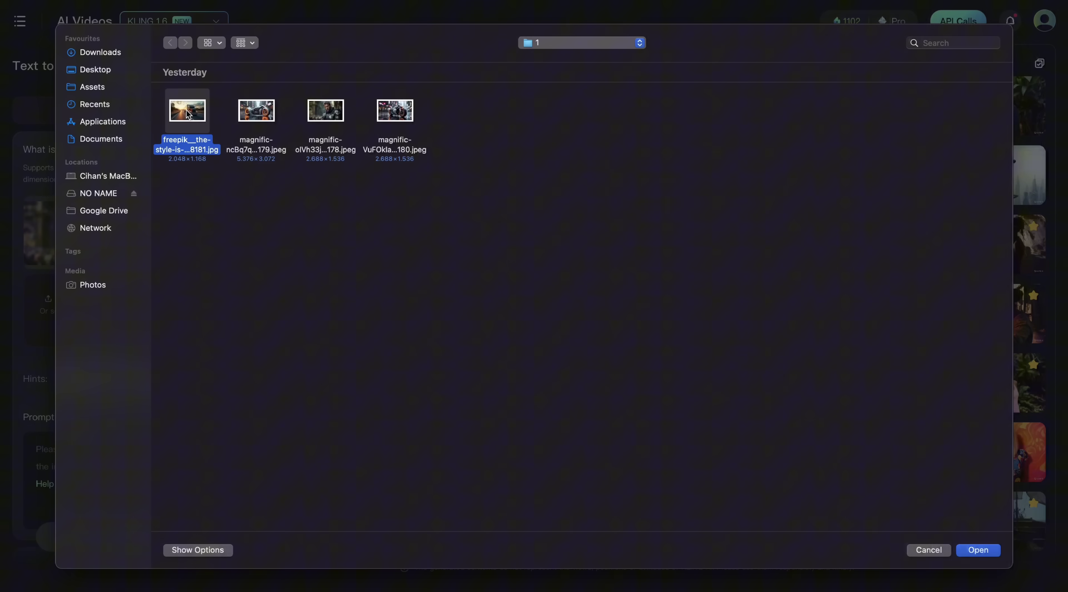
key("Return")
scroll(143, 434, "down", 1)
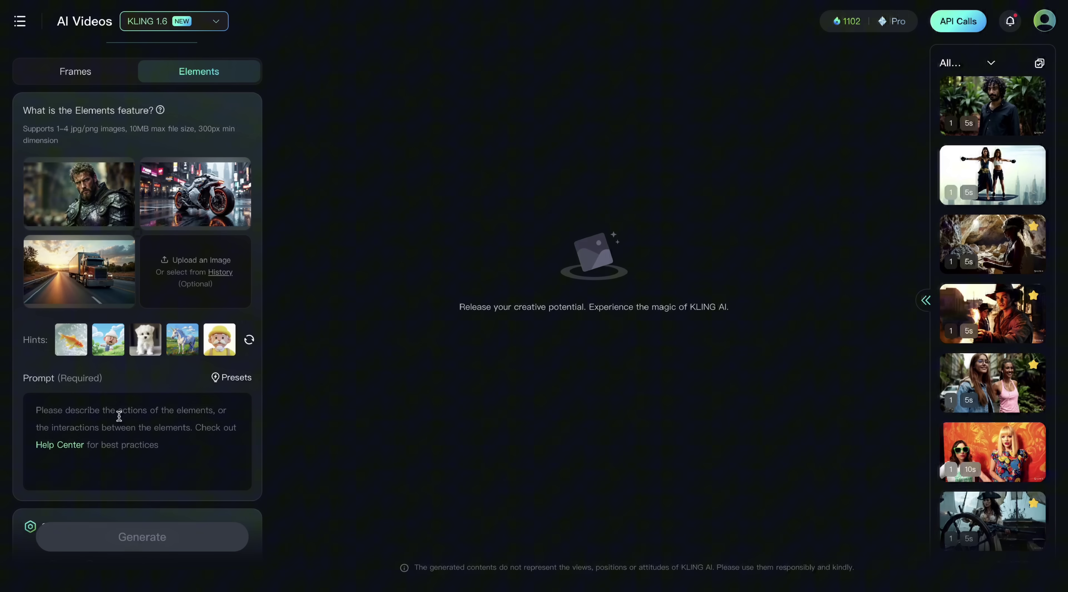
Paste the armoured-biker chasing-truck prompt and review its camera-movement and opening wording.
left_click(119, 416)
type("Cinematic, the man with armour riding a futuristic motorbike chasing a truck on the highway, speeding up hyper fast while camera follows them dynamically")
scroll(100, 408, "down", 2)
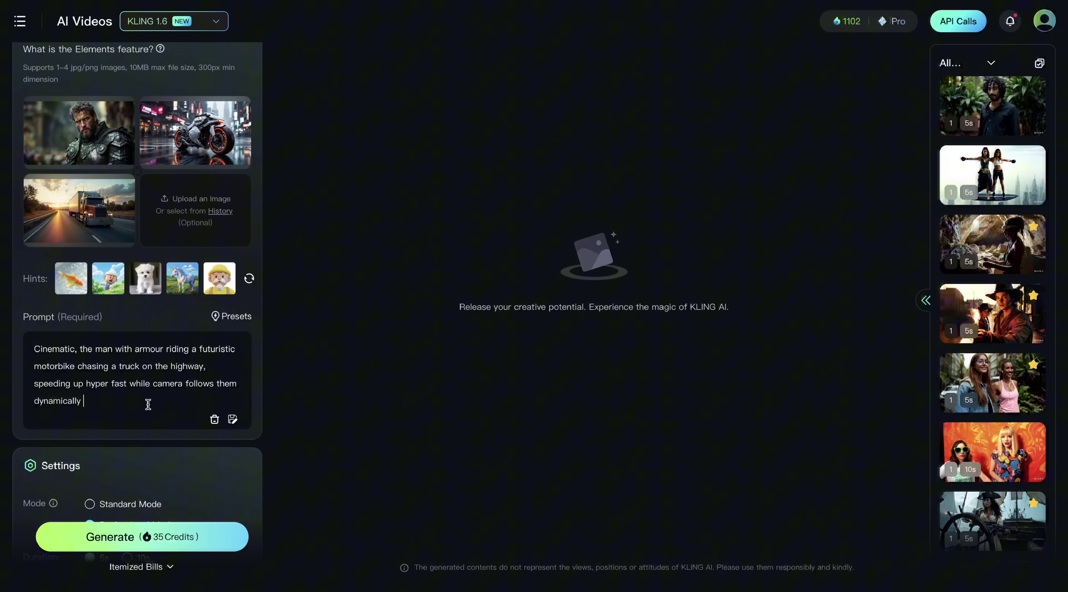
left_click_drag(130, 384, 165, 401)
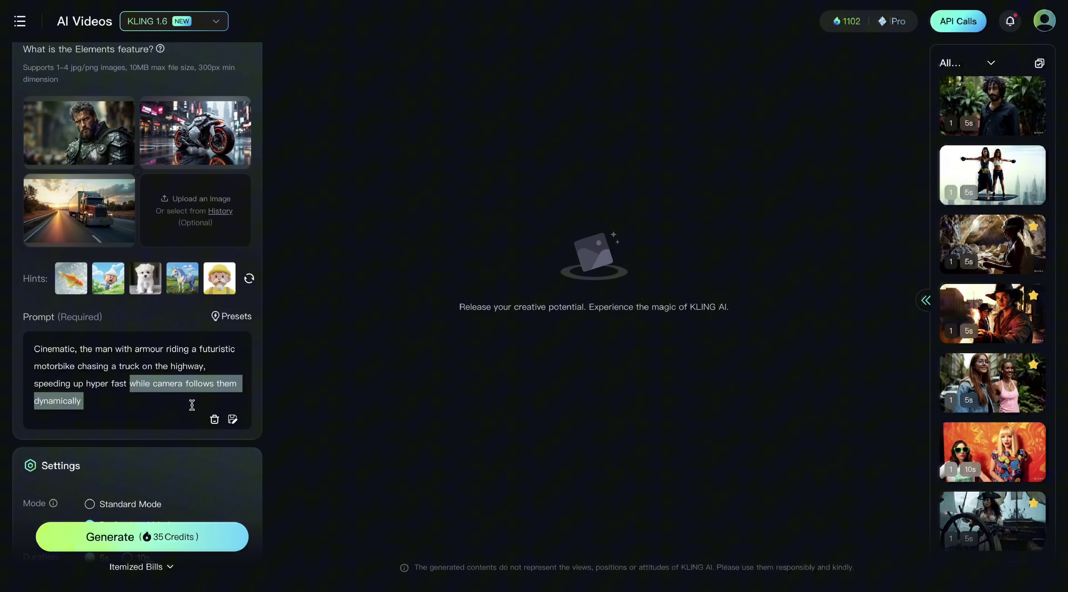
left_click(166, 401)
left_click_drag(127, 383, 29, 349)
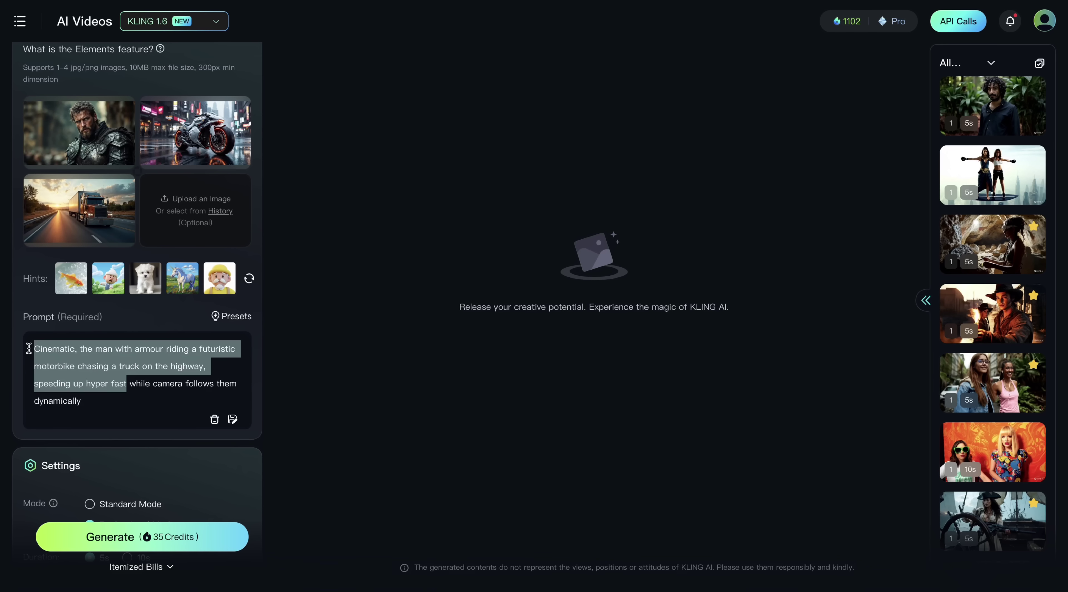
left_click(128, 401)
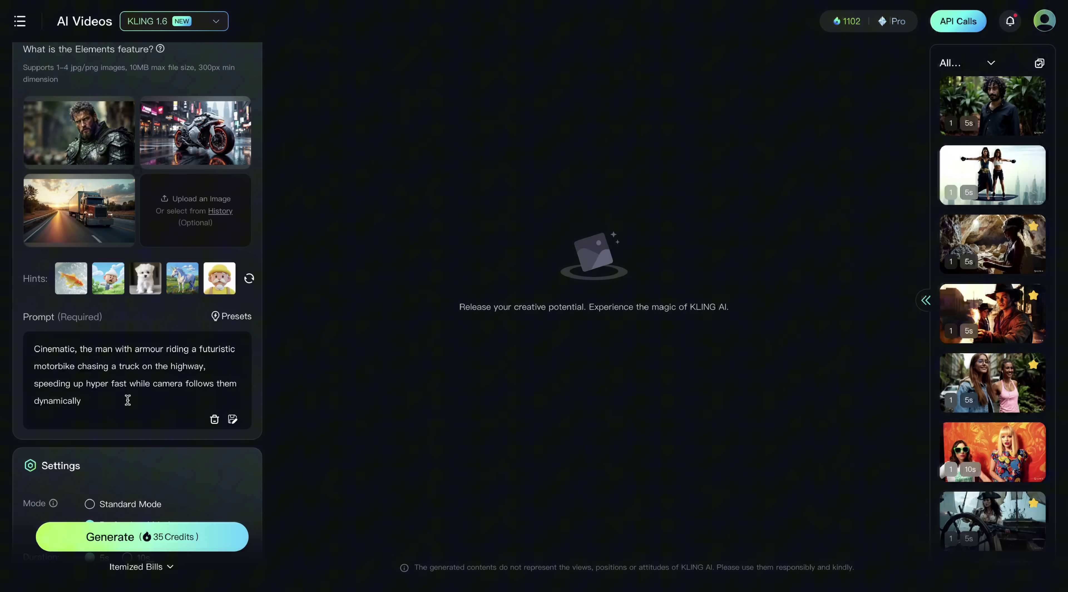
Paste 'morphing, anatomical errors, glitch' as the negative prompt and generate the clip.
scroll(127, 402, "down", 5)
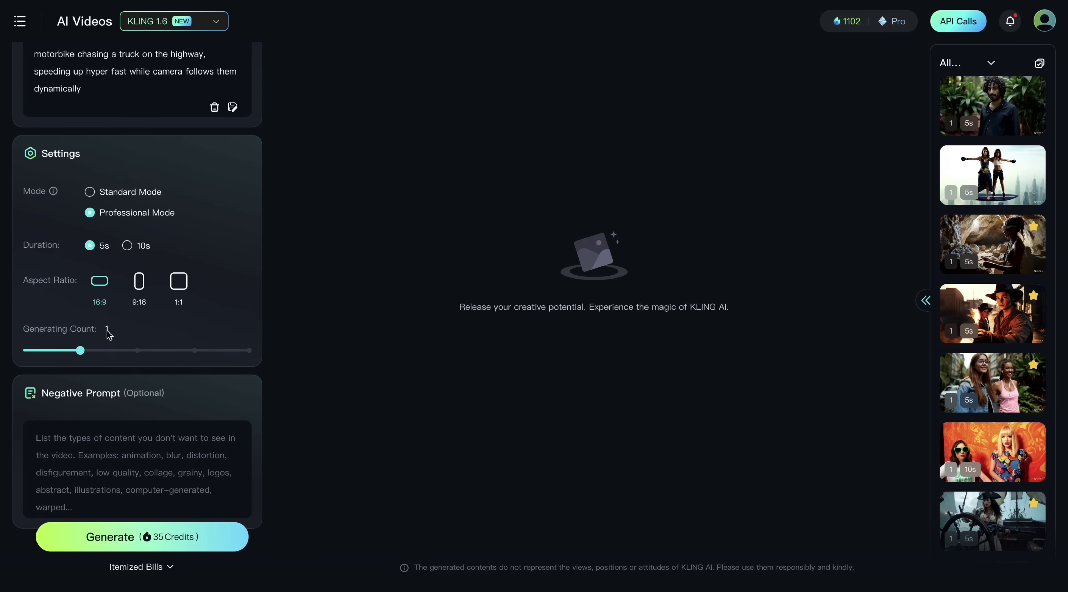
scroll(111, 350, "down", 1)
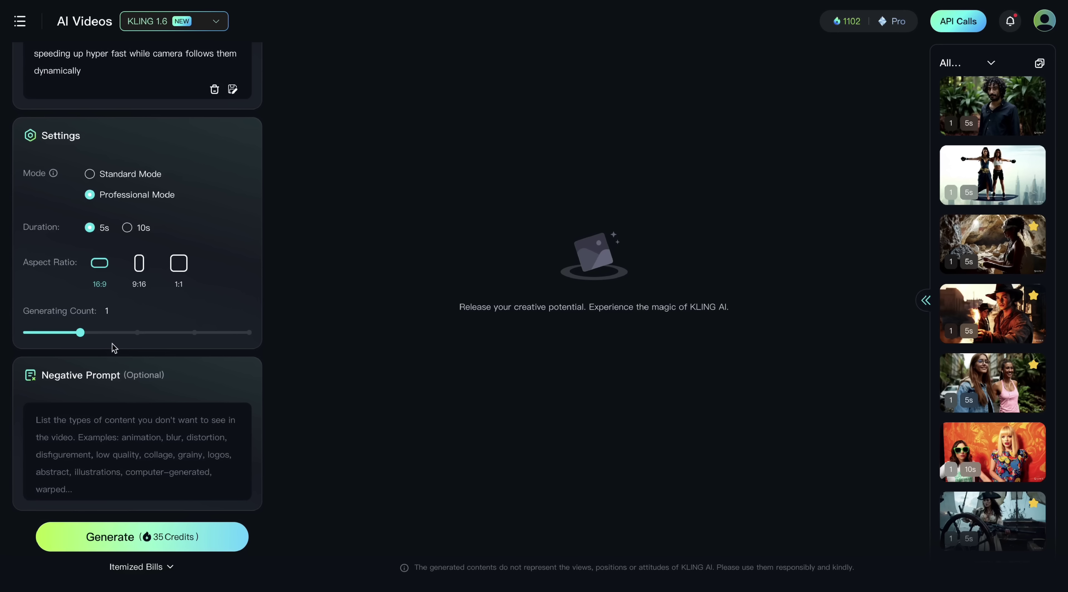
left_click(93, 423)
type("morphing, anatomical errors, glitch")
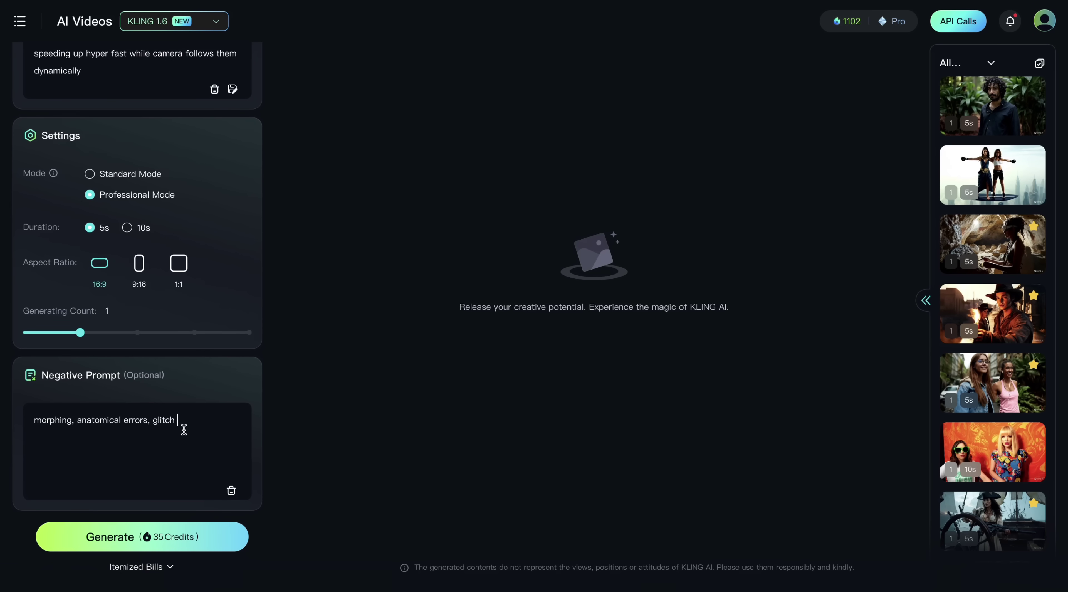
left_click(203, 545)
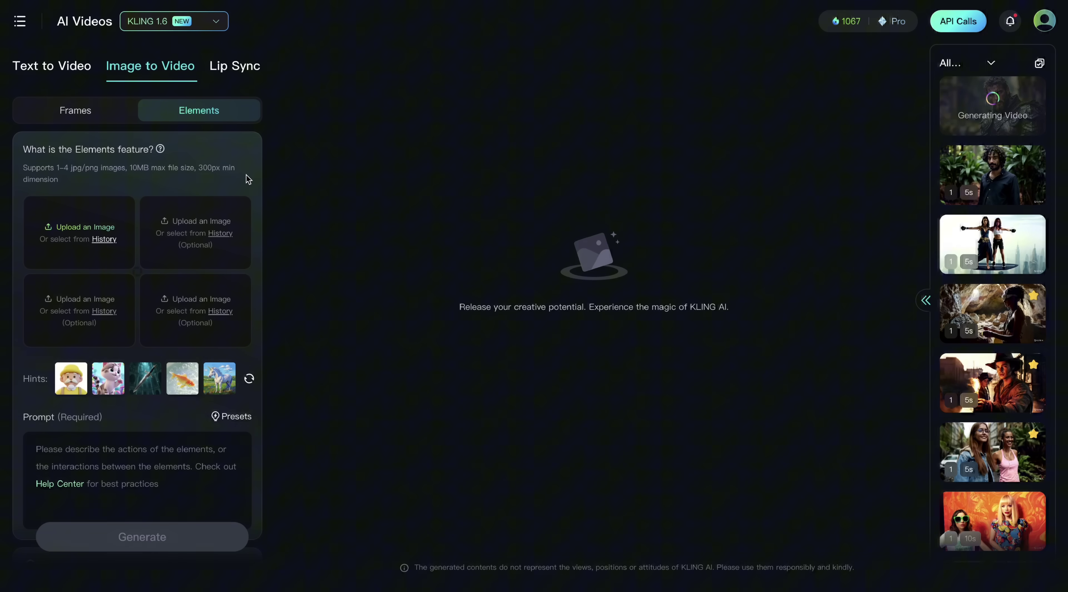
Upload the fleeing caveman and cave scooter images as the first two elements.
left_click(224, 220)
key("space")
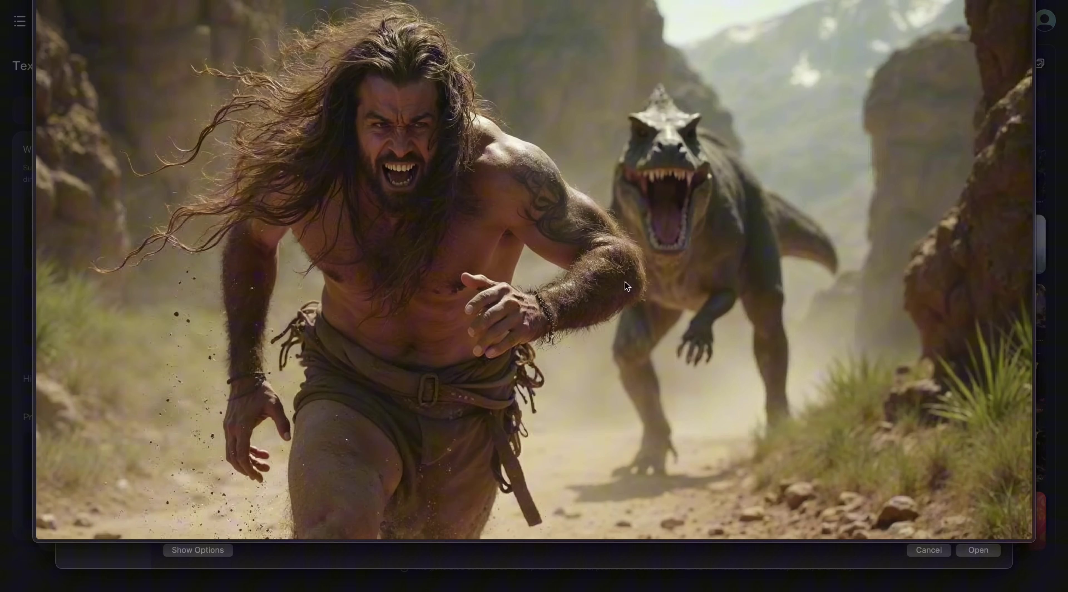
key("space")
left_click(233, 190)
left_click(284, 140)
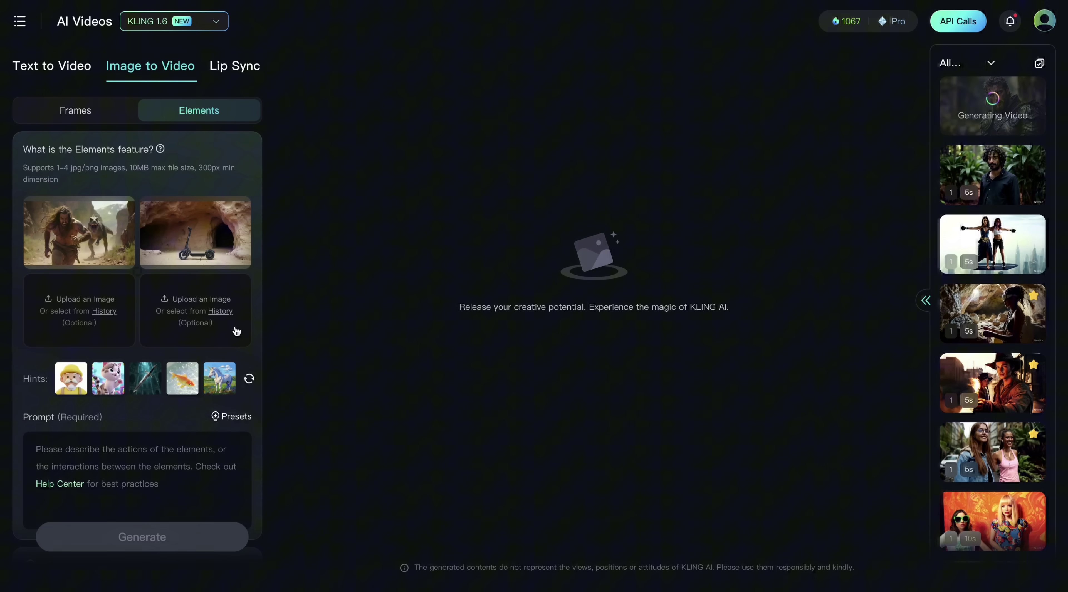
Crop the scooter element tightly from the left, right and top edges.
mouse_move(196, 235)
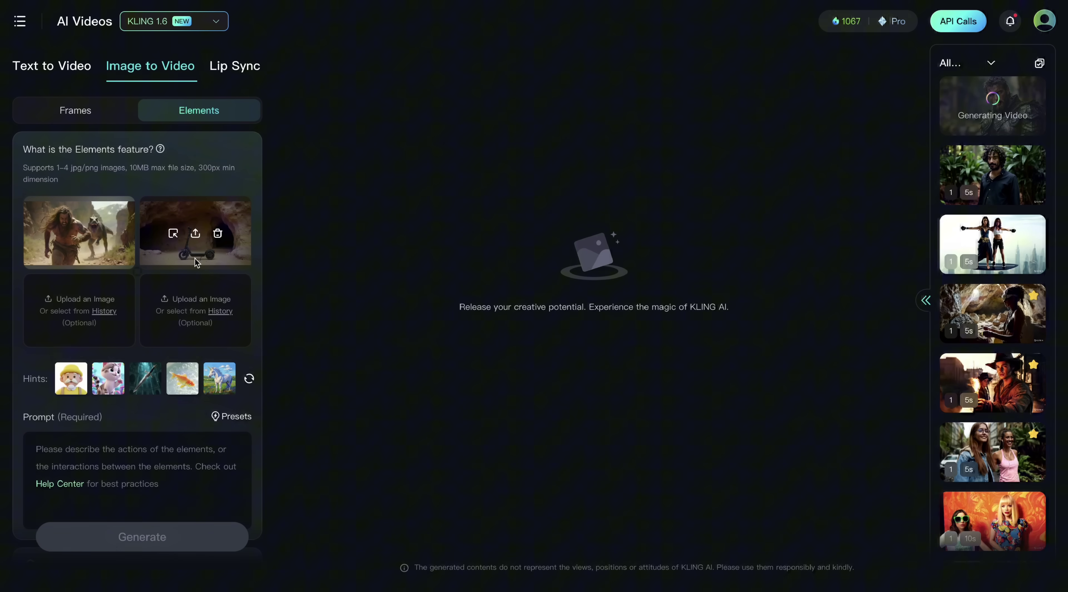
left_click(174, 234)
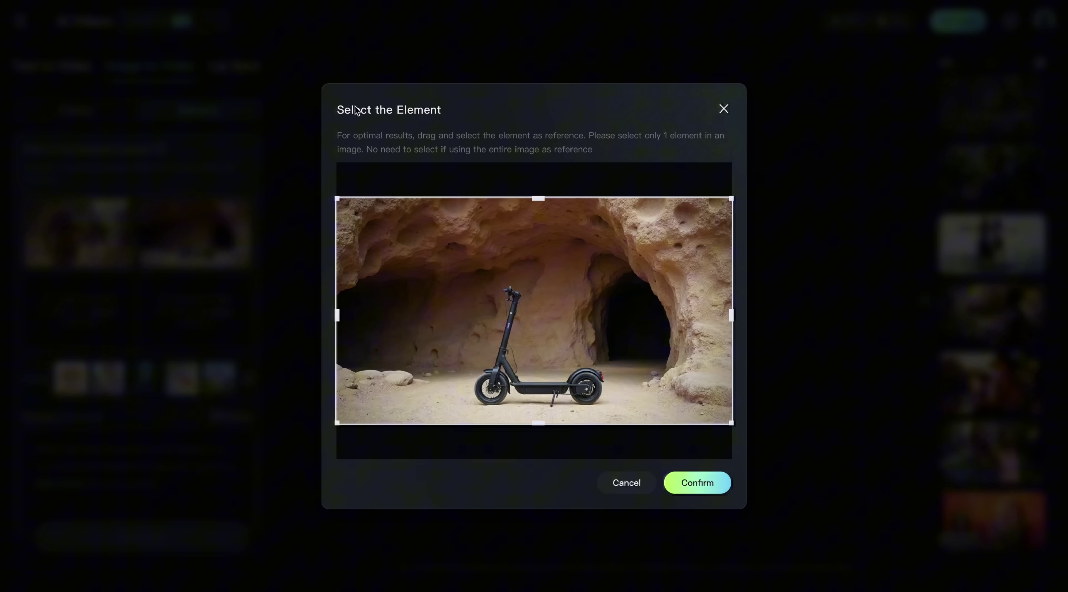
left_click_drag(337, 318, 466, 315)
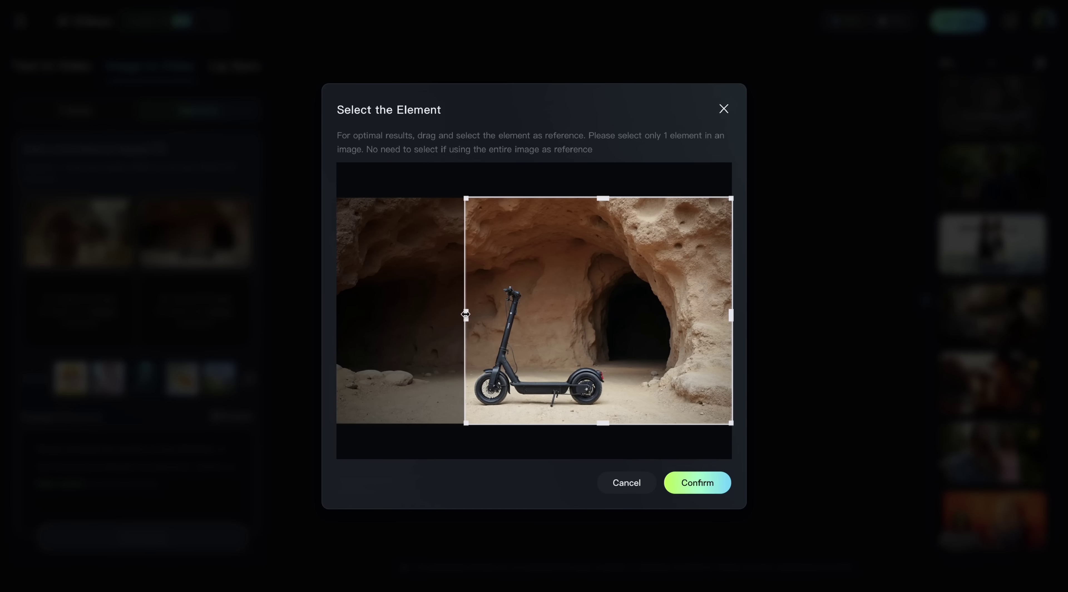
left_click_drag(731, 314, 622, 314)
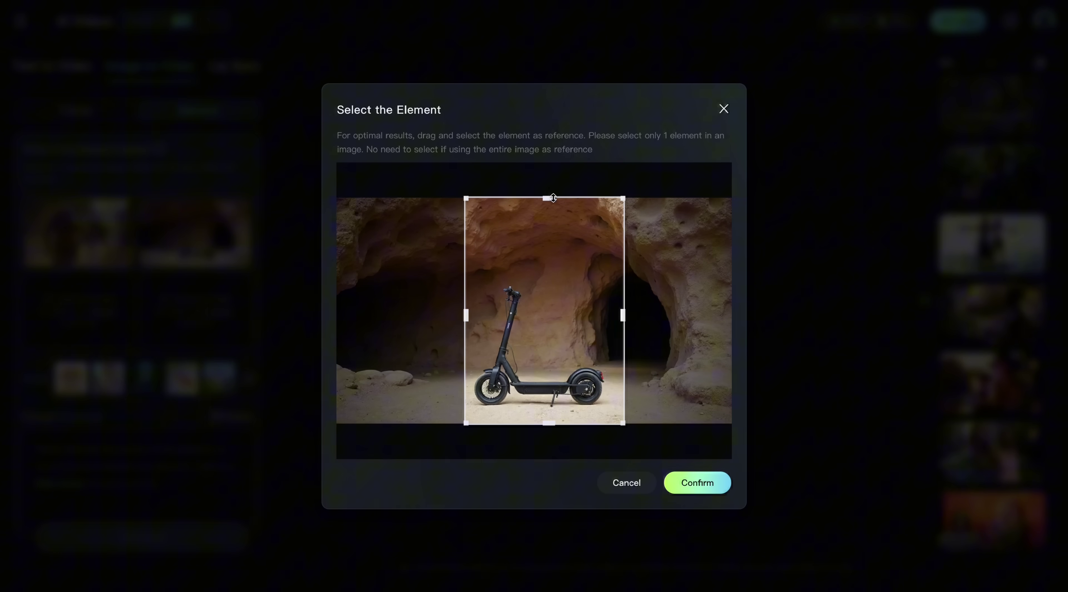
left_click_drag(548, 199, 550, 275)
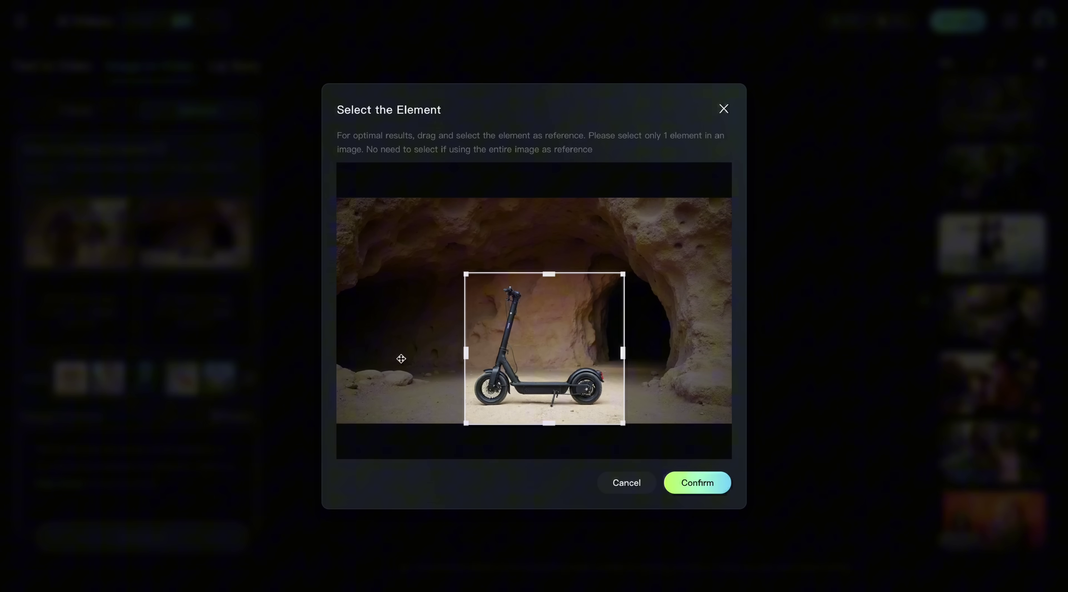
Confirm the scooter crop and paste the prompt about jumping onto a scooter to flee a dinosaur.
left_click(697, 483)
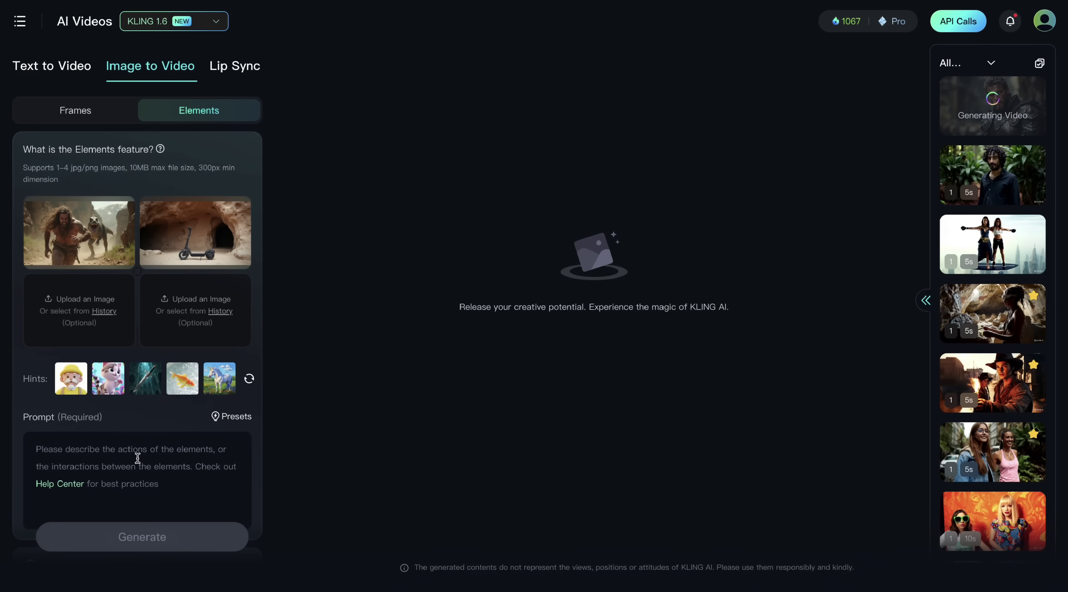
scroll(138, 458, "down", 1)
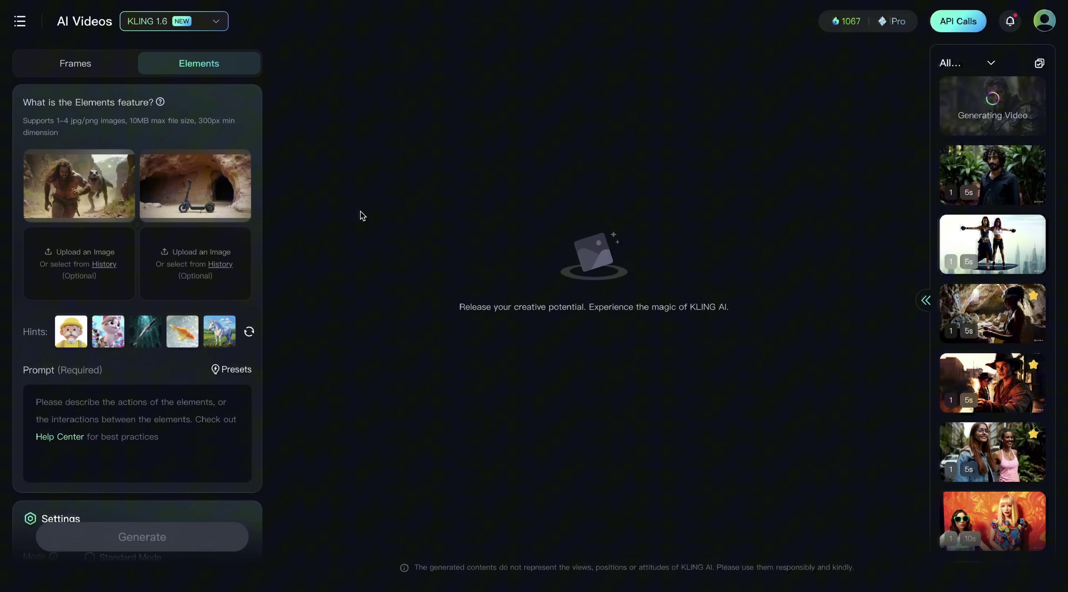
type("a cave man jumping to a scooter and running away from a dinosaur by scooter")
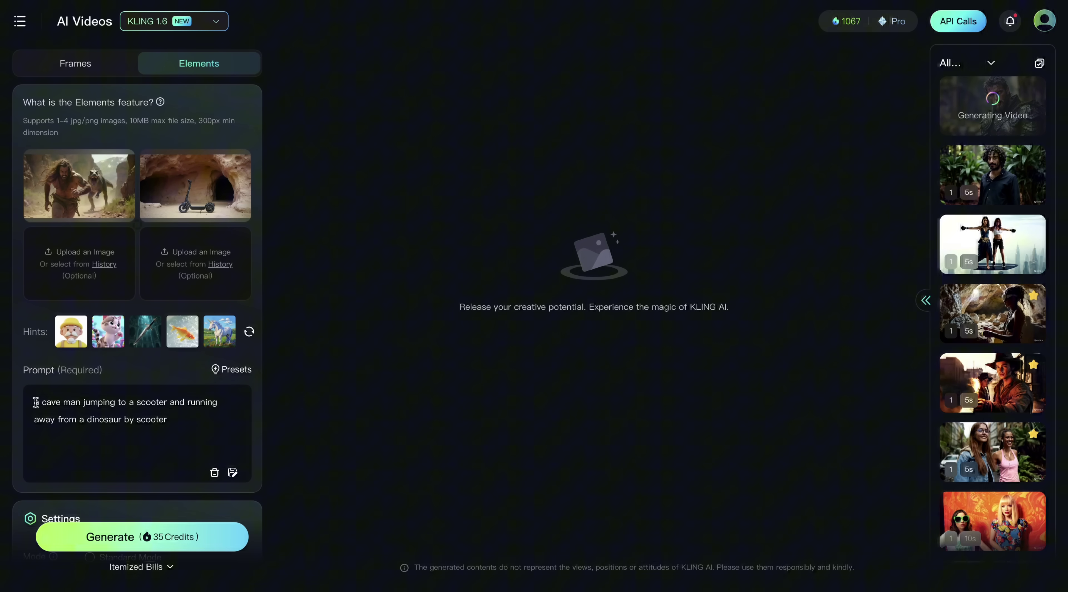
left_click_drag(34, 402, 130, 402)
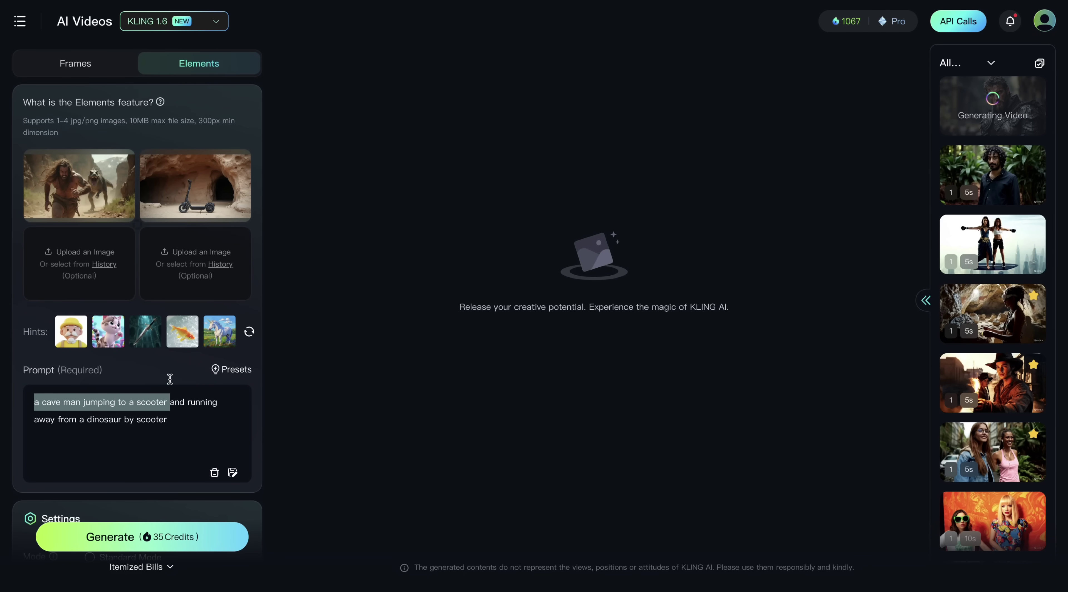
left_click_drag(187, 402, 192, 417)
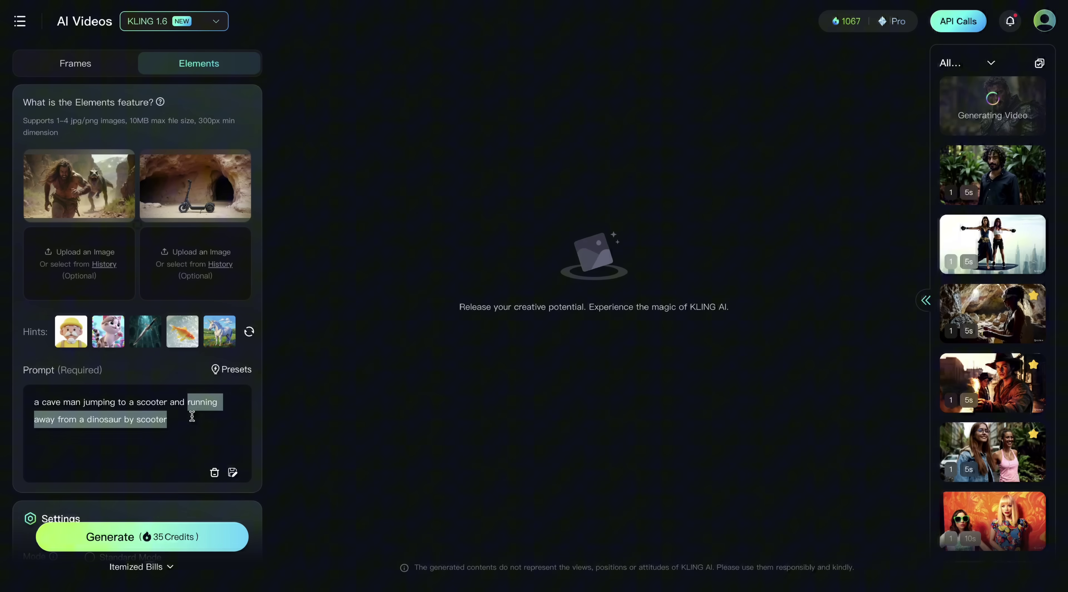
left_click(174, 421)
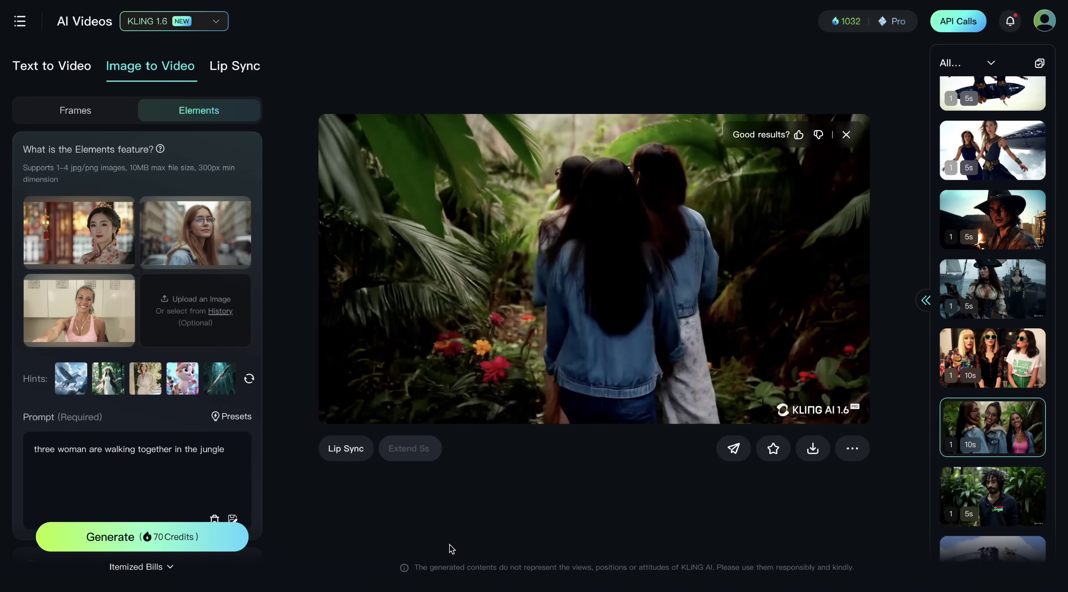
Correct 'woman' to 'women' in the prompt.
key("BackSpace")
type("e")
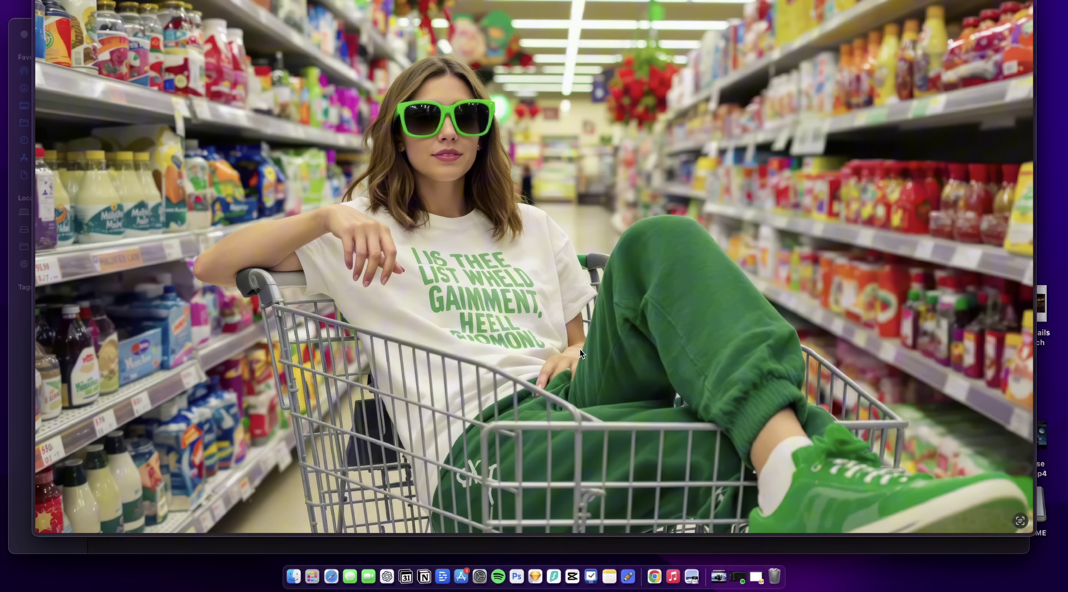
Preview the orange swirl portrait element and close the crop window unchanged.
key("Right")
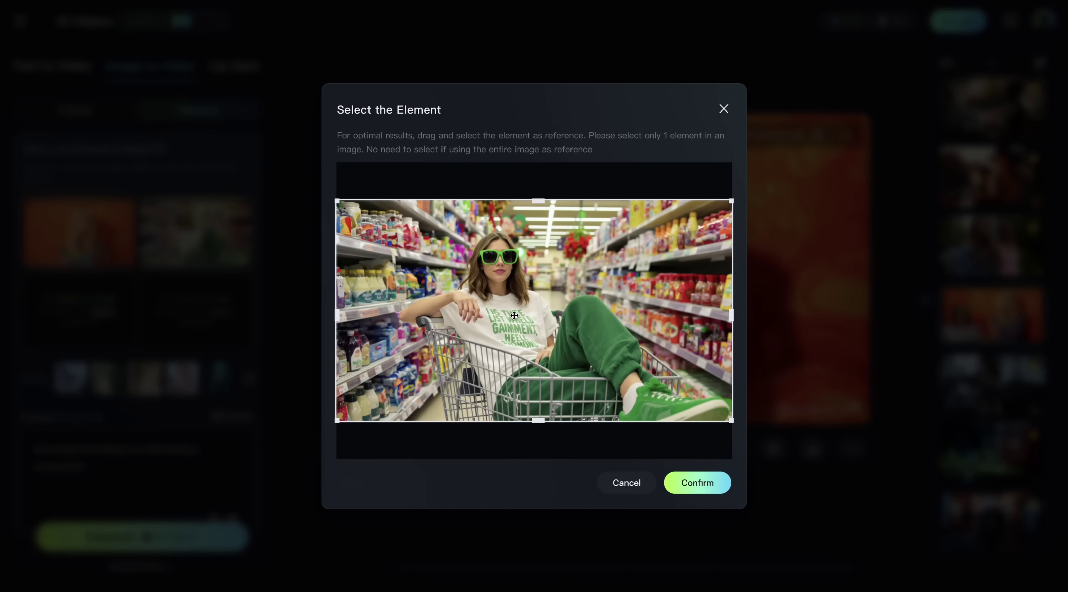
left_click(727, 109)
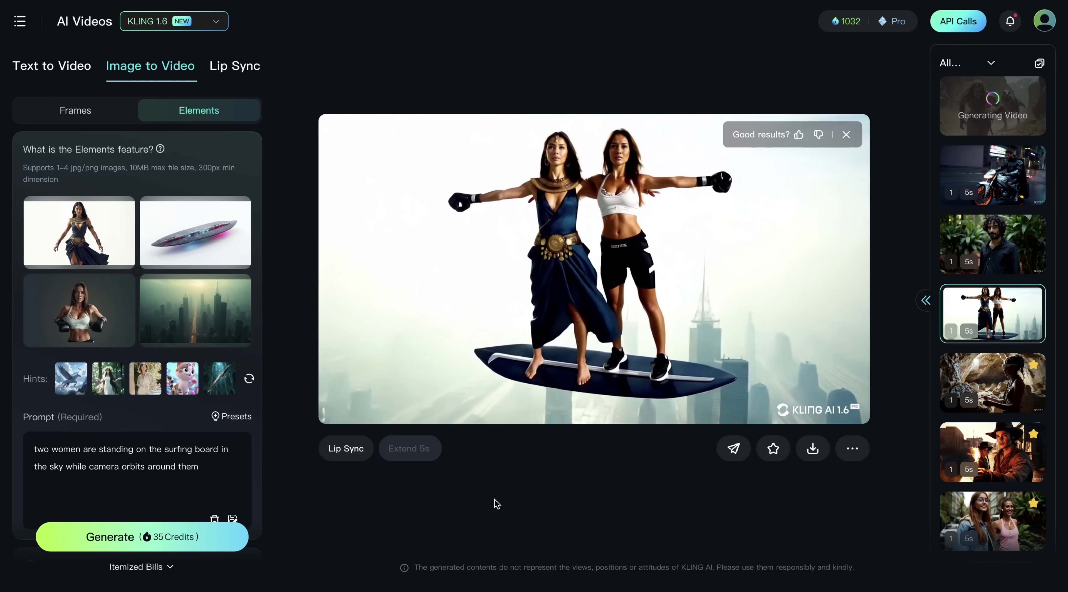
Preview the glowing surfboard element image and review the prompt's camera-orbit wording.
mouse_move(171, 242)
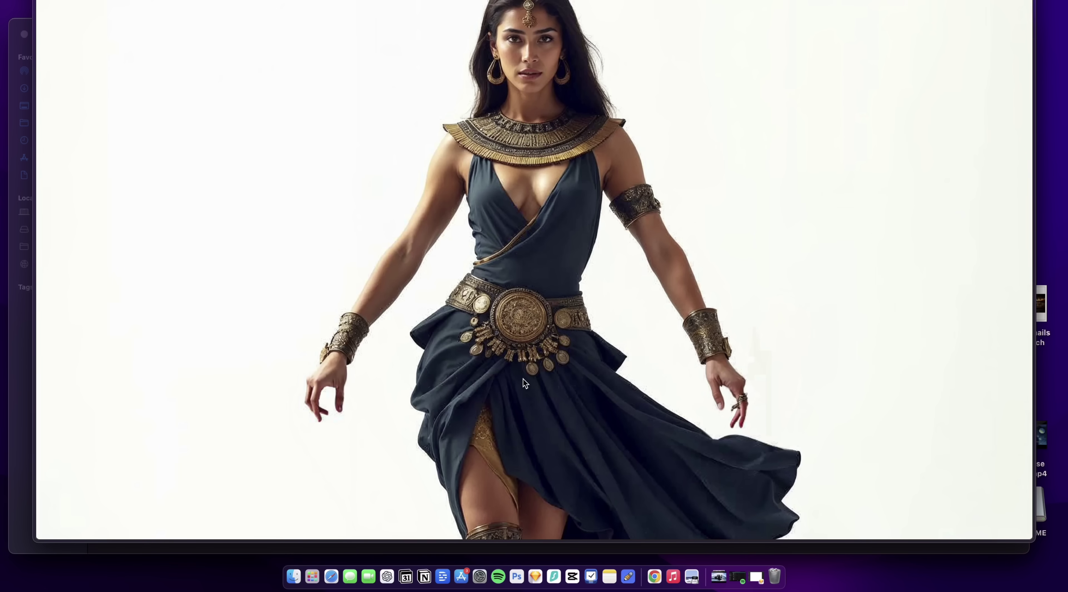
key("Right")
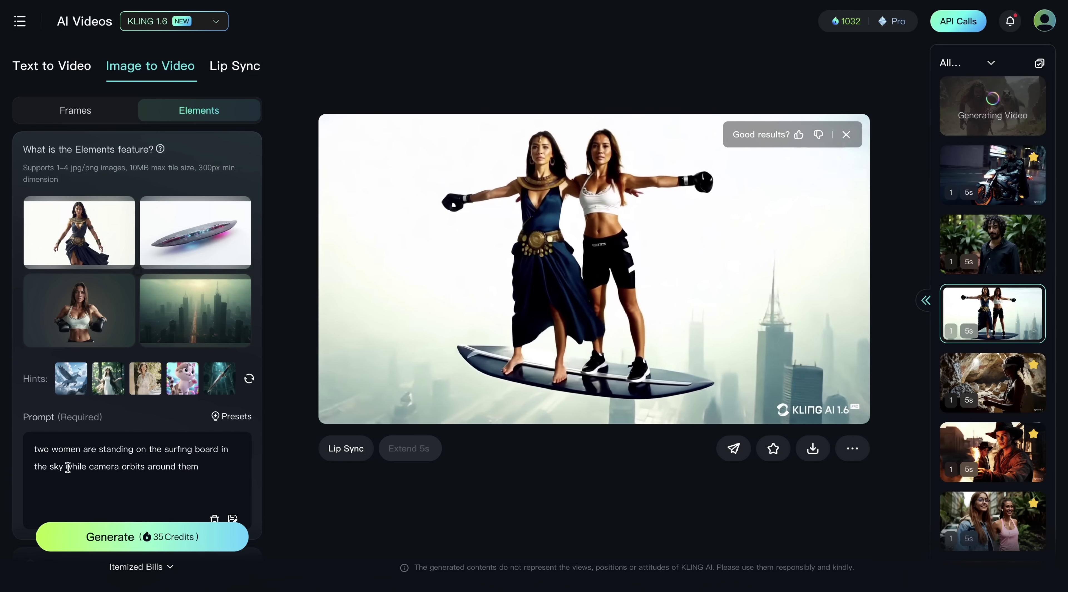
left_click_drag(66, 466, 250, 467)
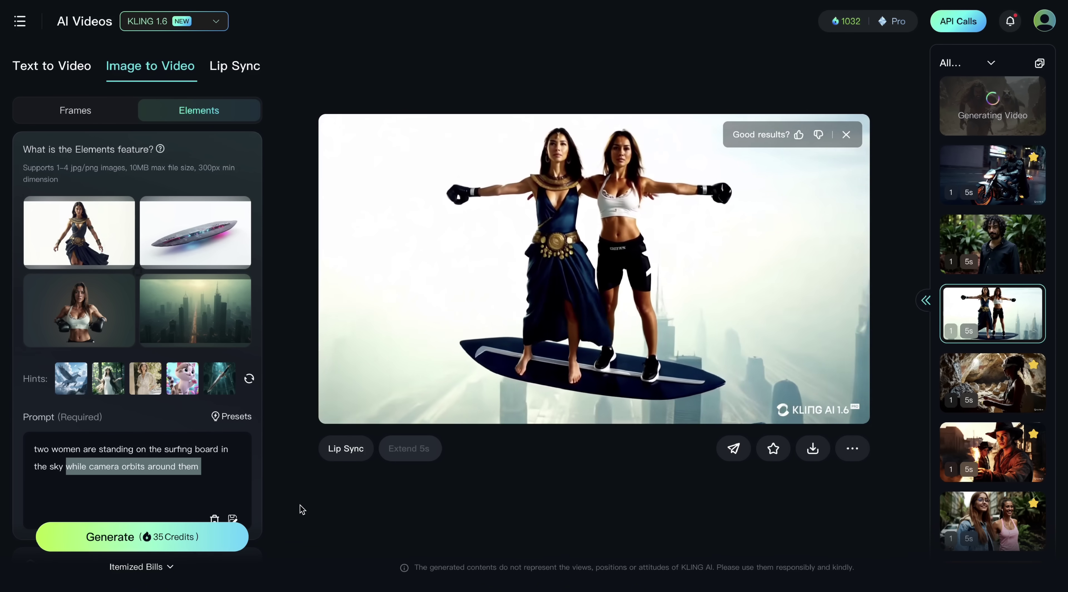
left_click(202, 466)
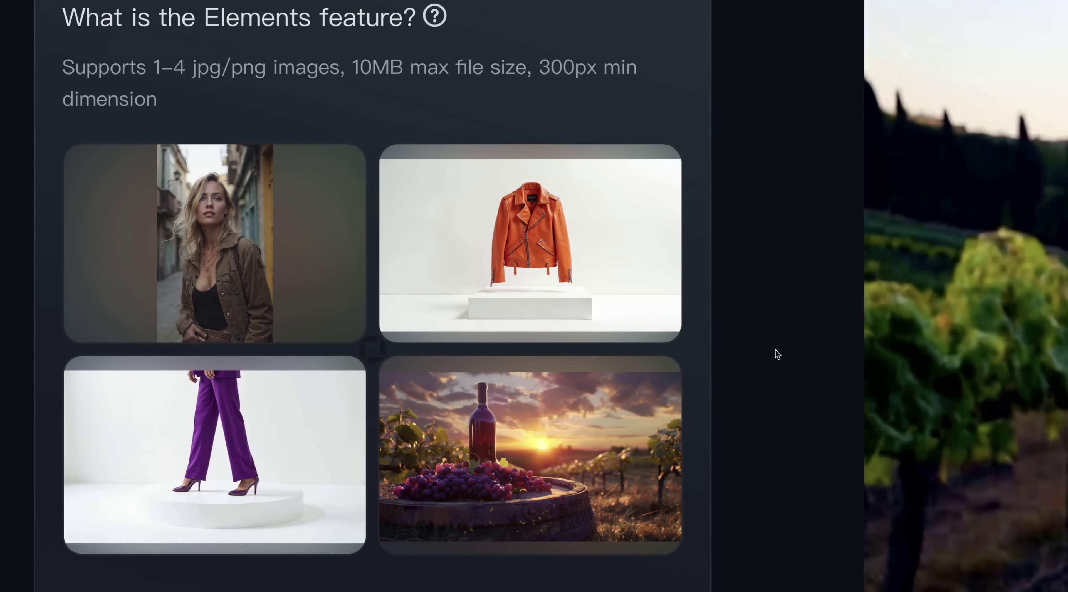
Look over the orange-jacket clip's element images, prompt and result.
mouse_move(199, 248)
mouse_move(257, 421)
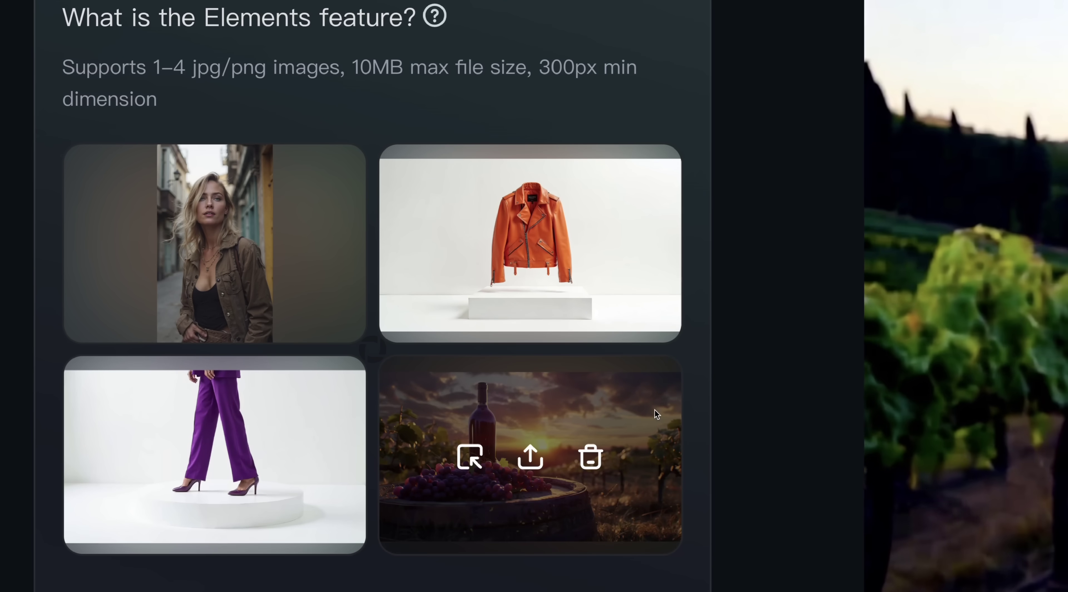
mouse_move(653, 426)
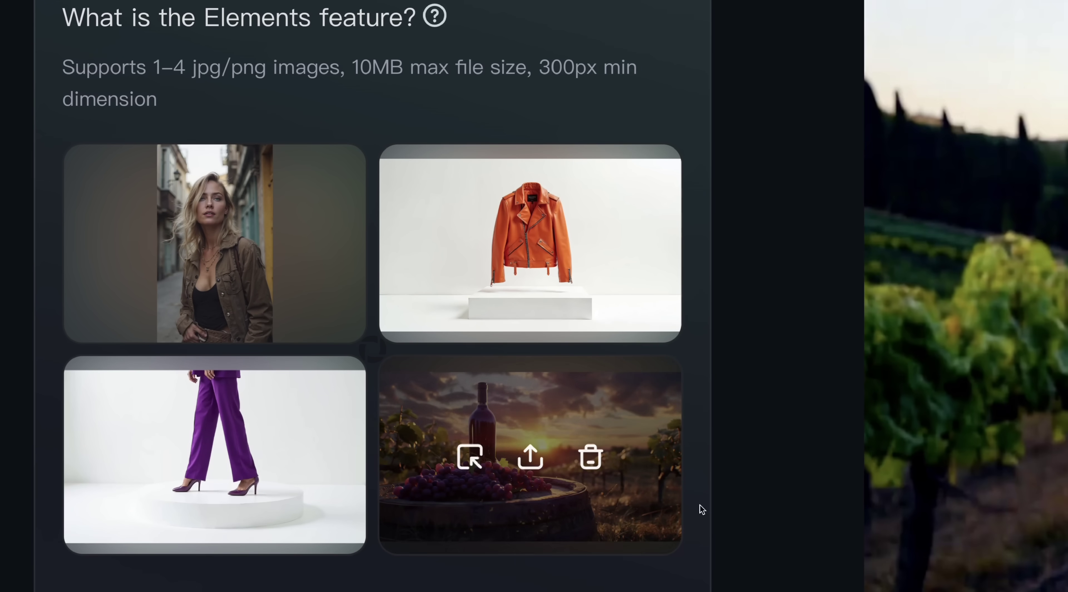
scroll(713, 340, "down", 1)
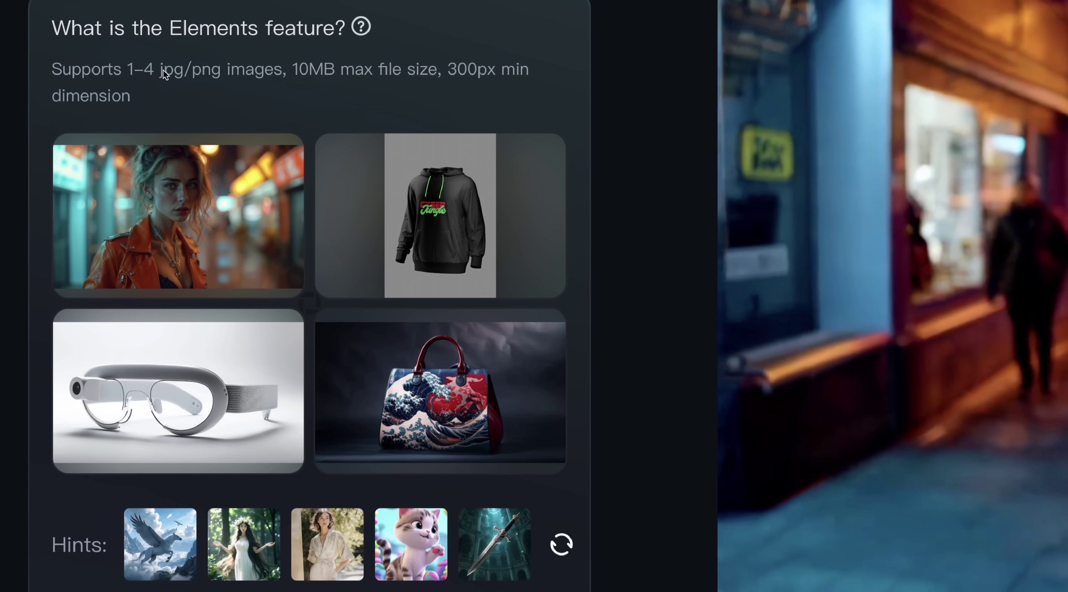
Add 'holding a bag and wearing' after 'hoodie' in the prompt and generate the clip.
mouse_move(489, 148)
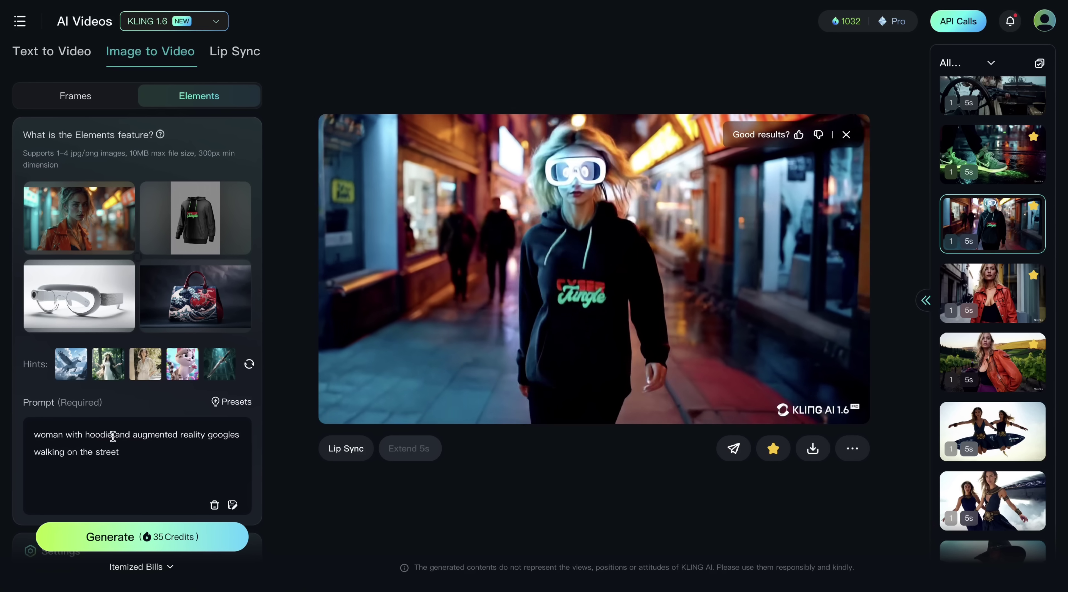
type("holding a bag and ")
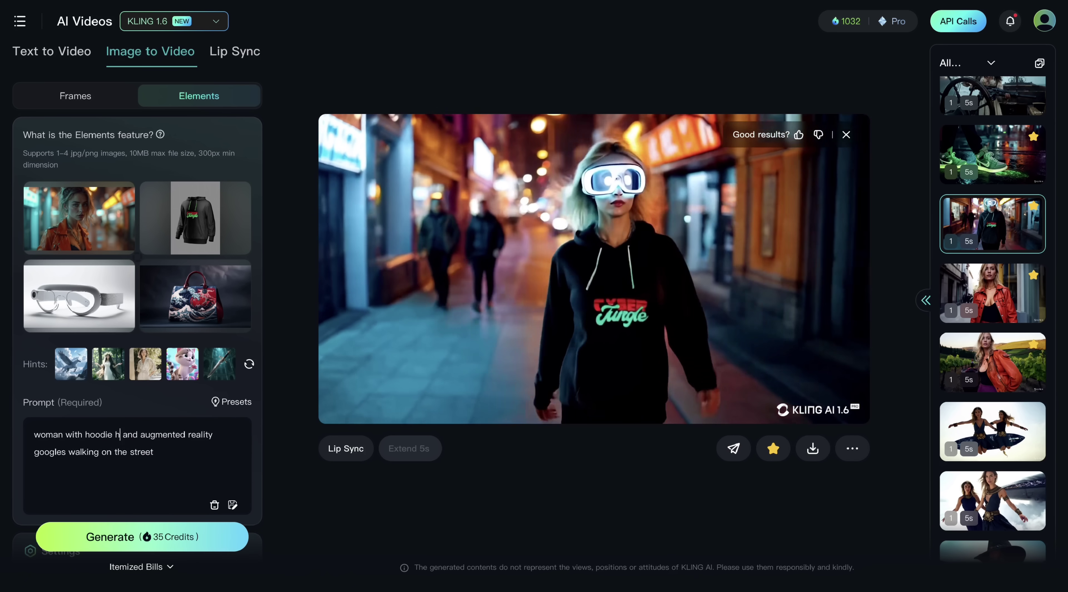
type("wearing an")
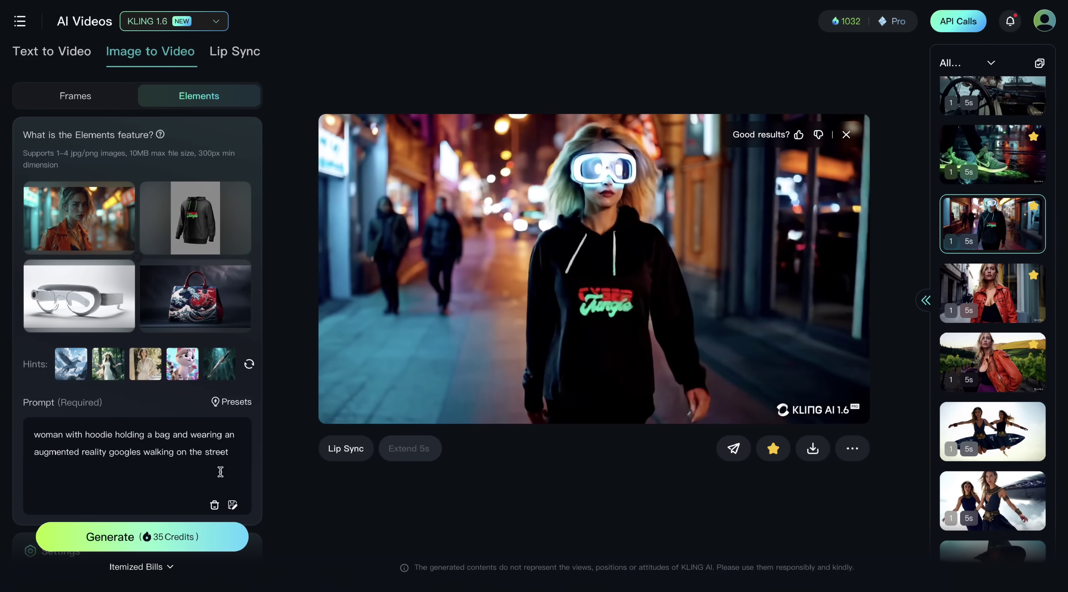
left_click(185, 540)
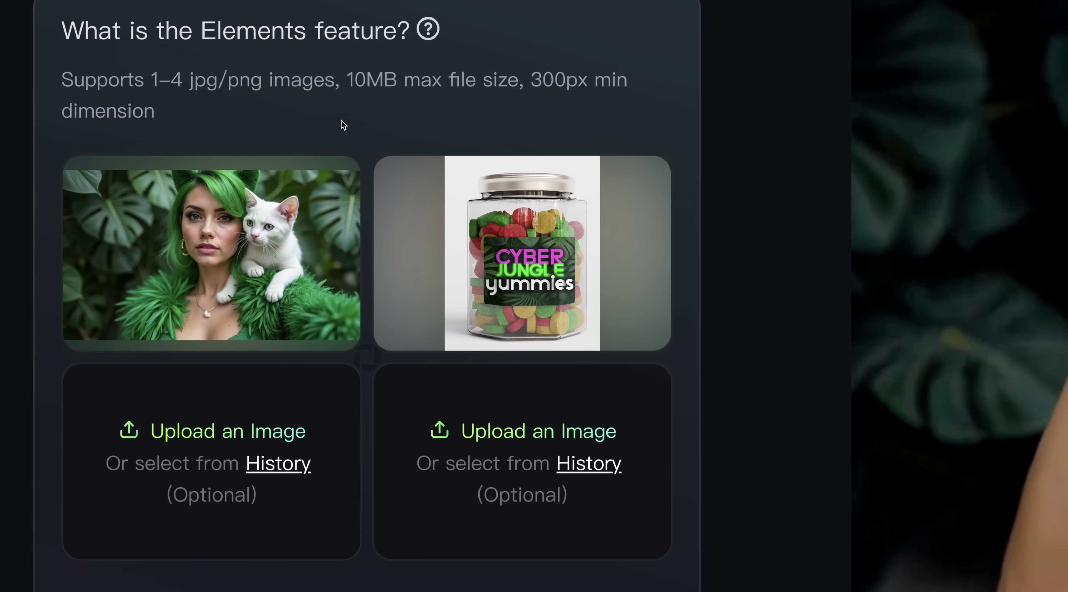
Scroll the history panel to the 5-second female pirate clip made from pirate and rifle elements.
mouse_move(306, 225)
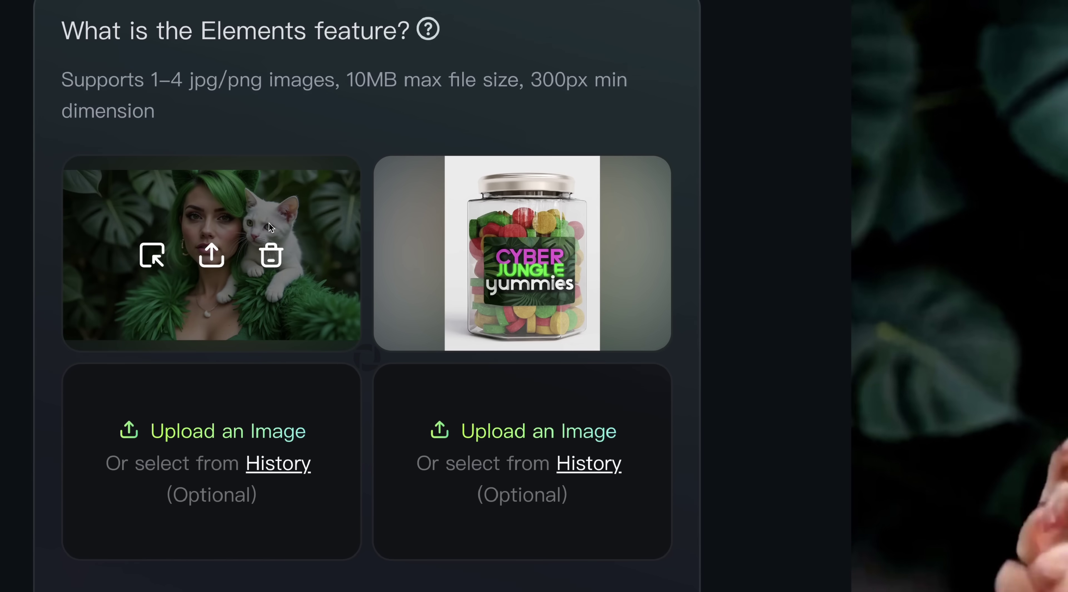
scroll(269, 223, "down", 10)
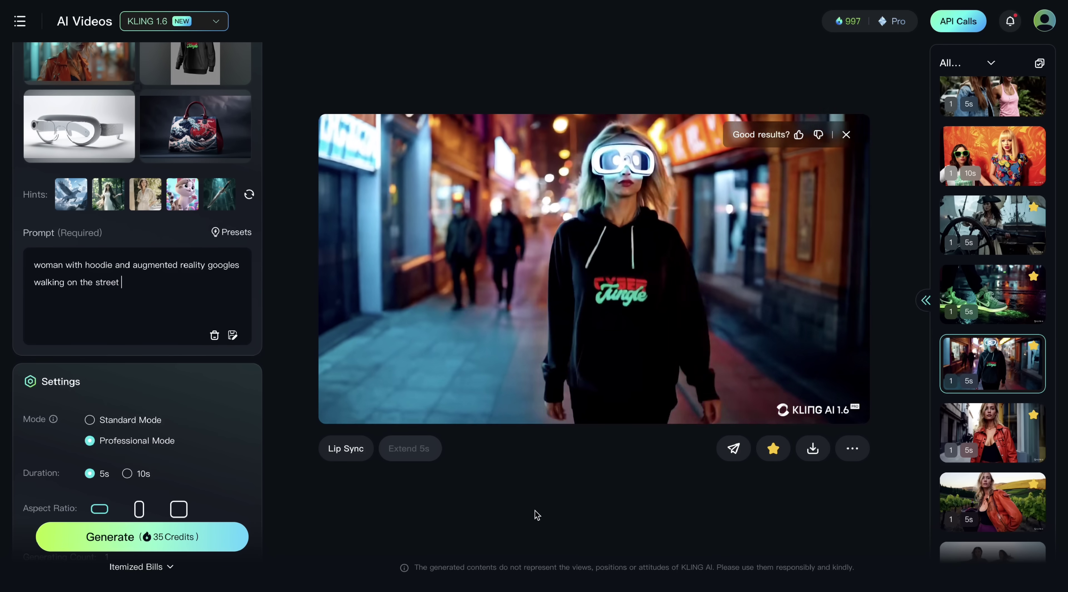
scroll(986, 380, "down", 10)
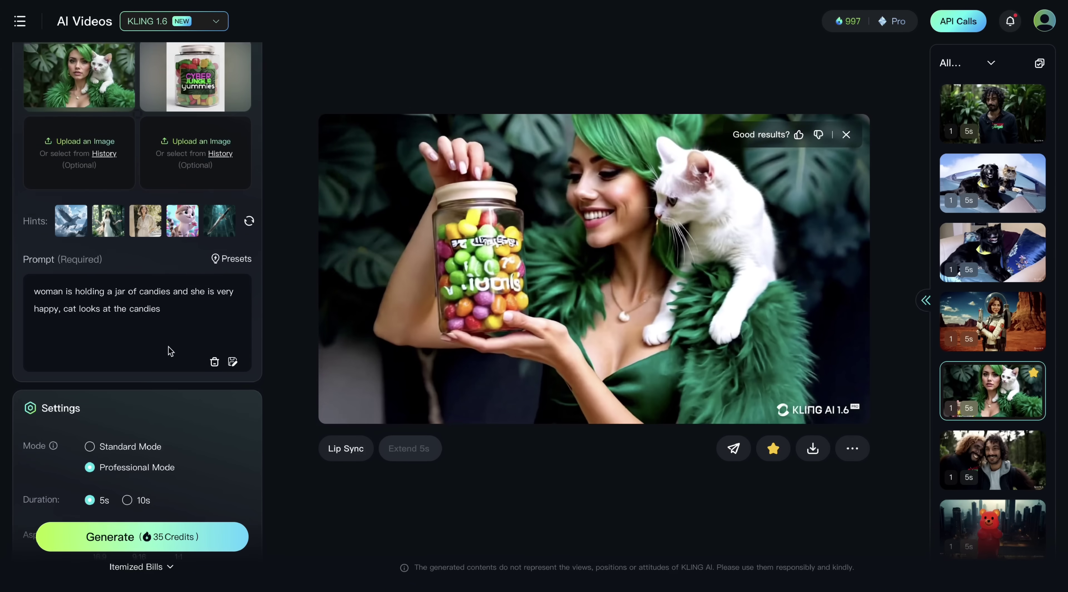
scroll(170, 350, "up", 4)
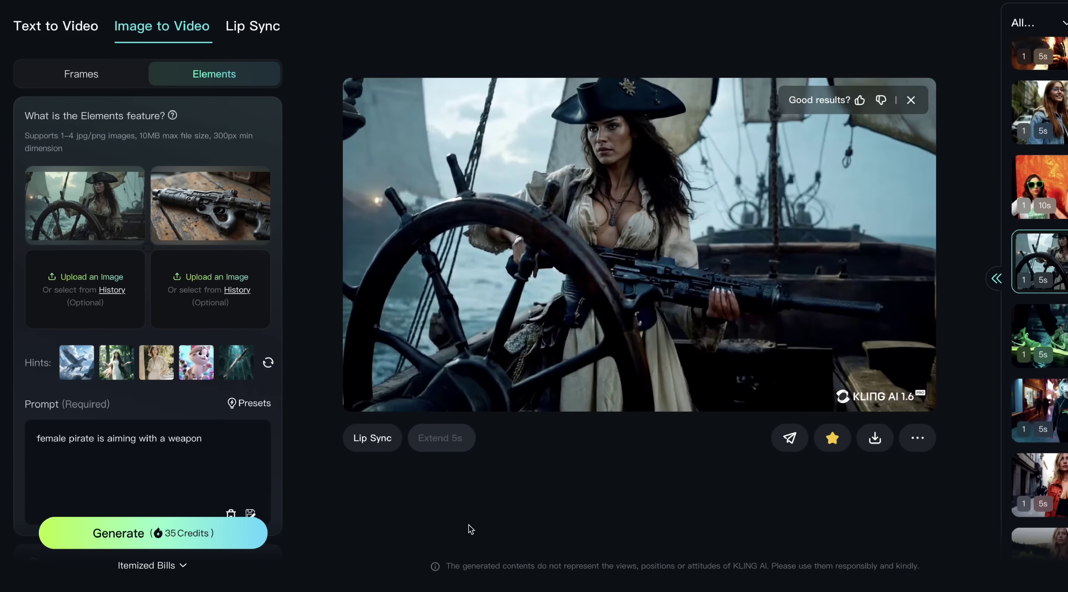
mouse_move(86, 205)
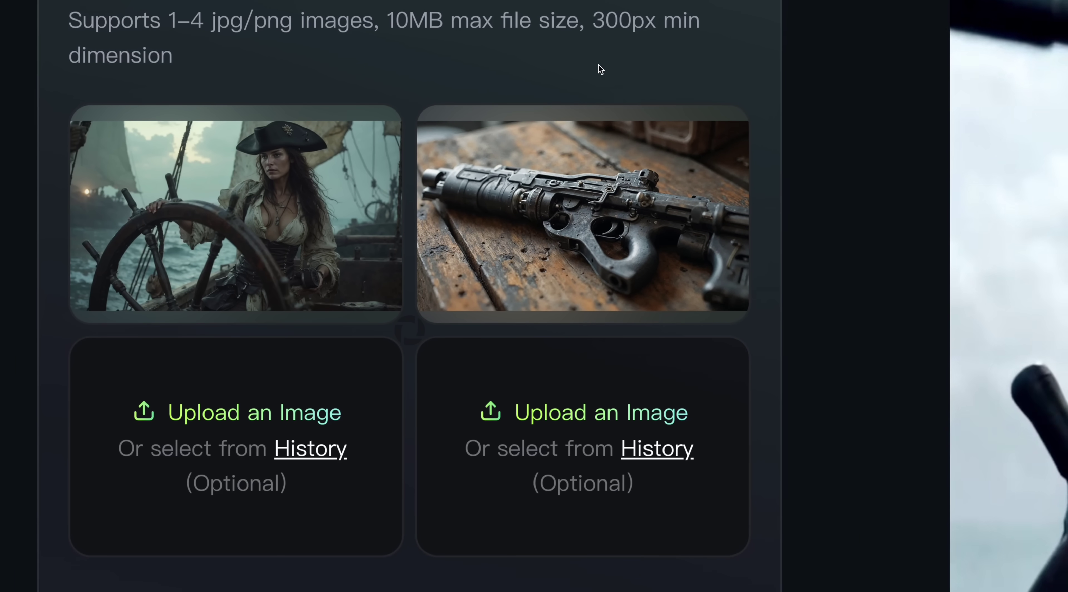
mouse_move(582, 242)
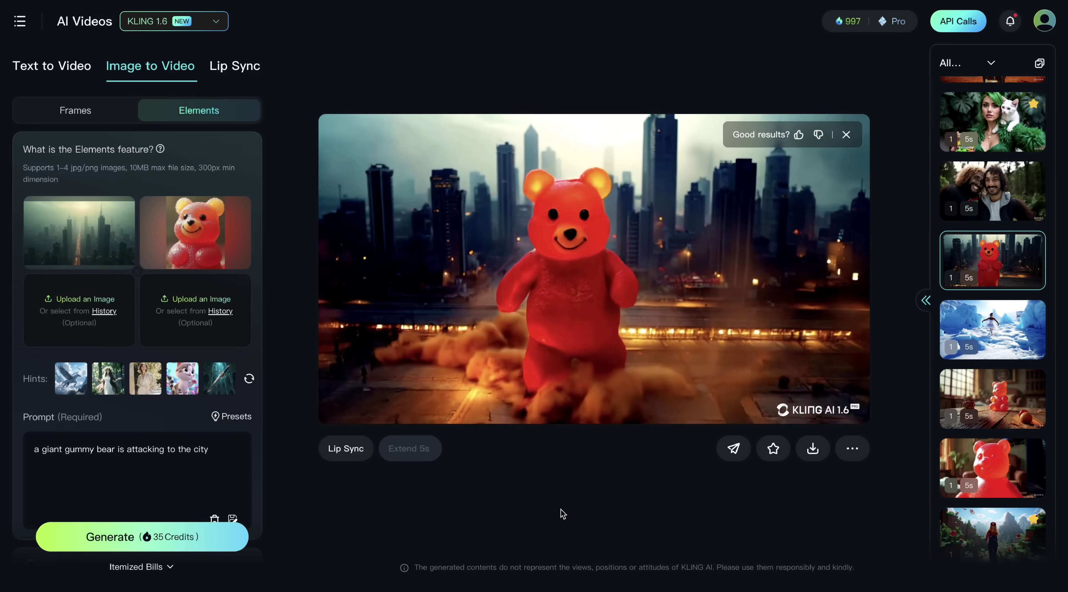
Review the gummy bear clip's prompt, placing the cursor after 'city'.
left_click(102, 467)
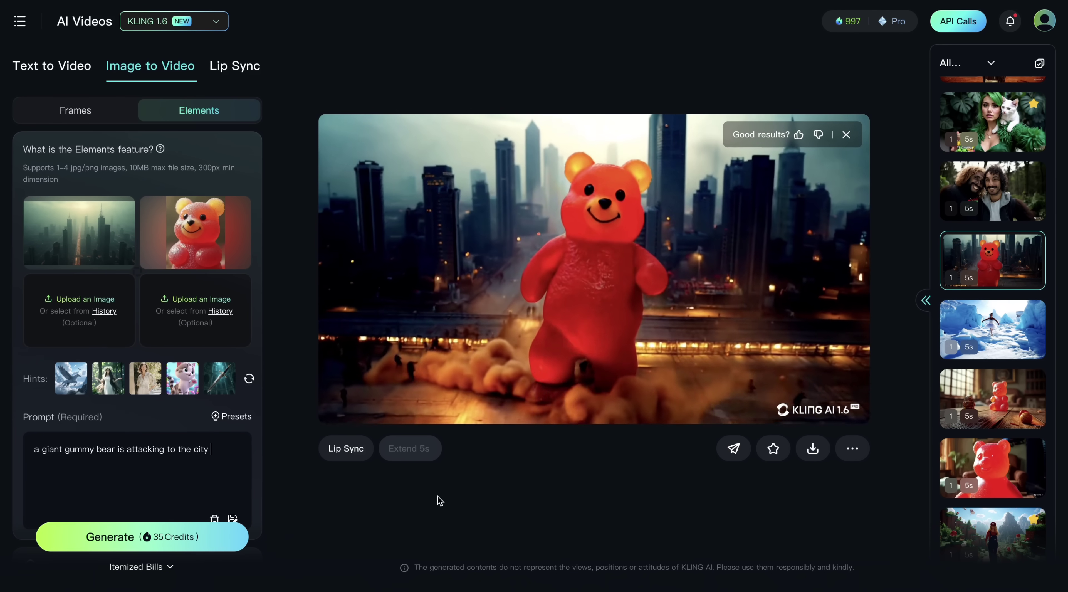
mouse_move(89, 198)
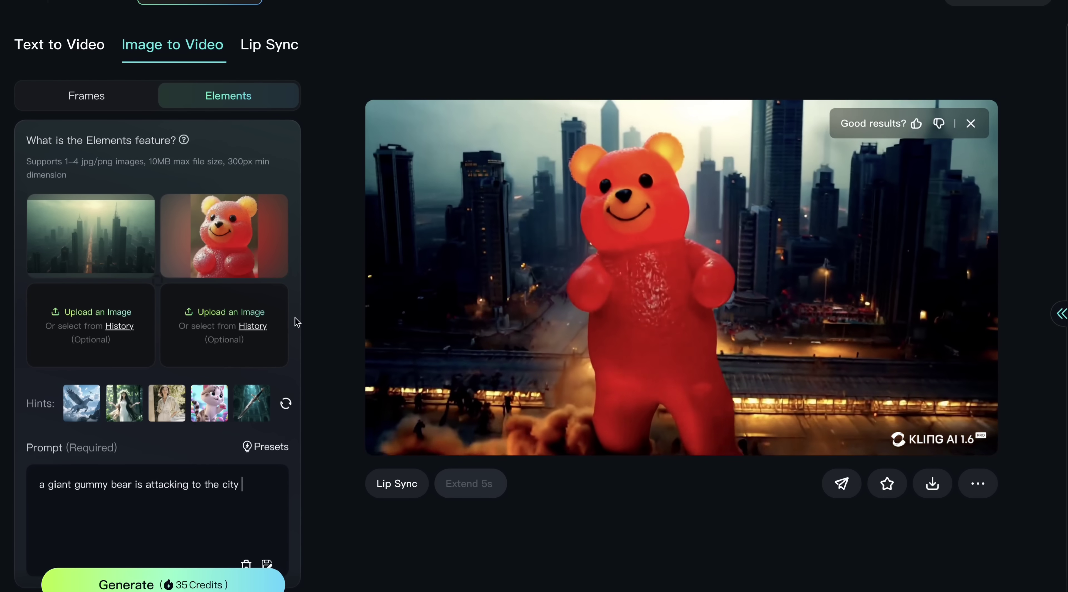
mouse_move(212, 243)
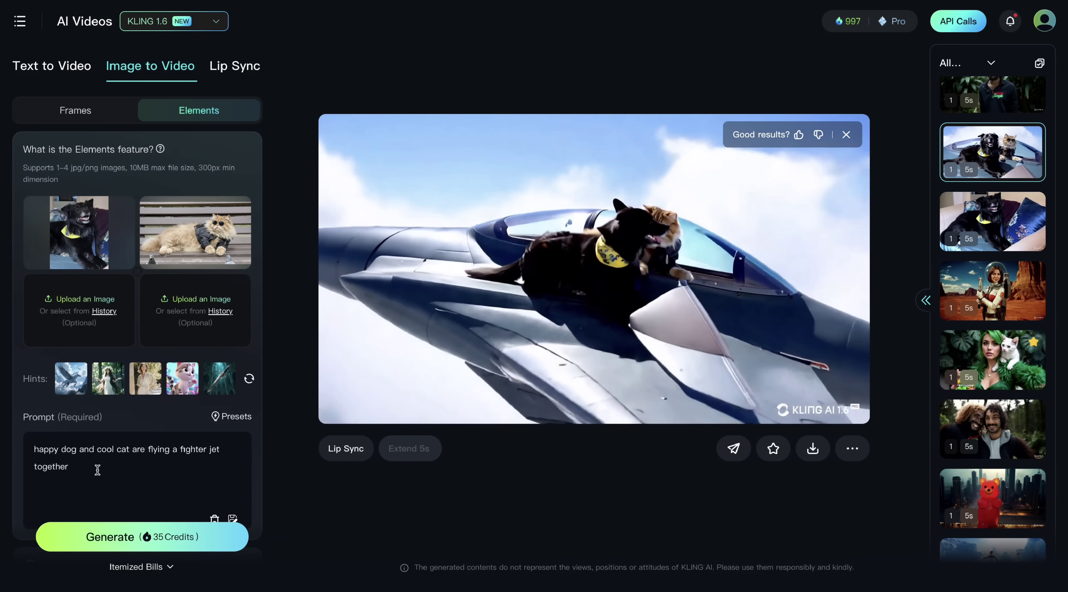
Highlight 'flying a fighter jet together' in the dog-and-cat clip's prompt.
left_click_drag(150, 449, 153, 462)
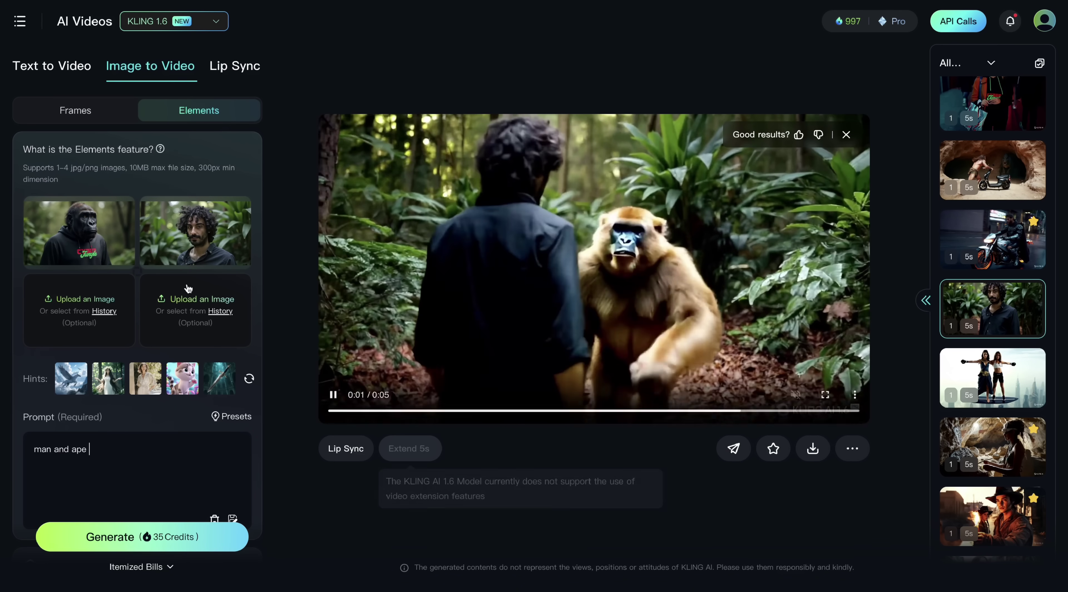
mouse_move(228, 243)
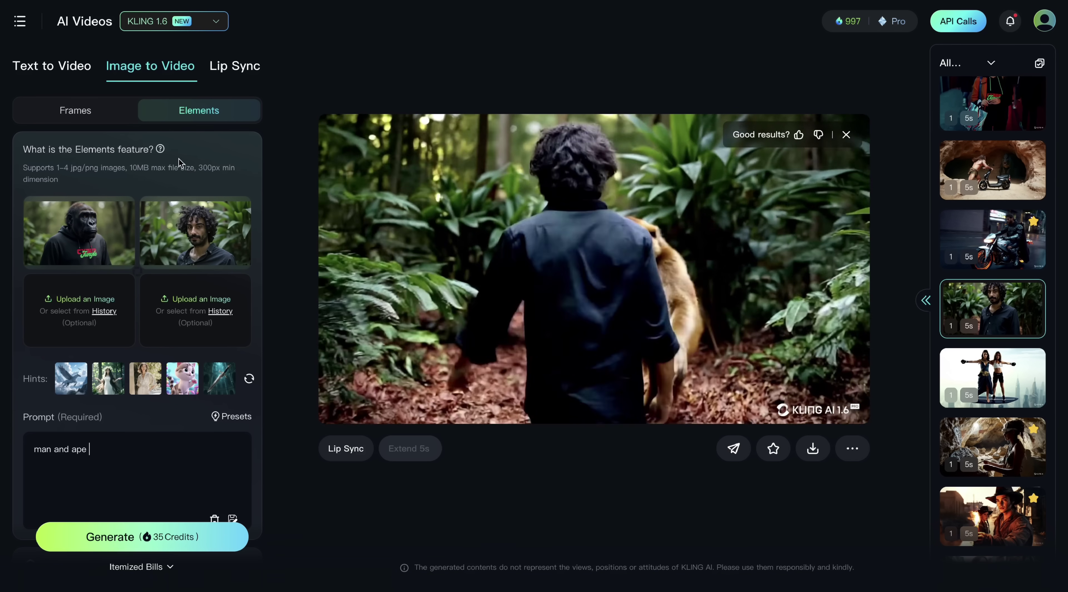
mouse_move(98, 236)
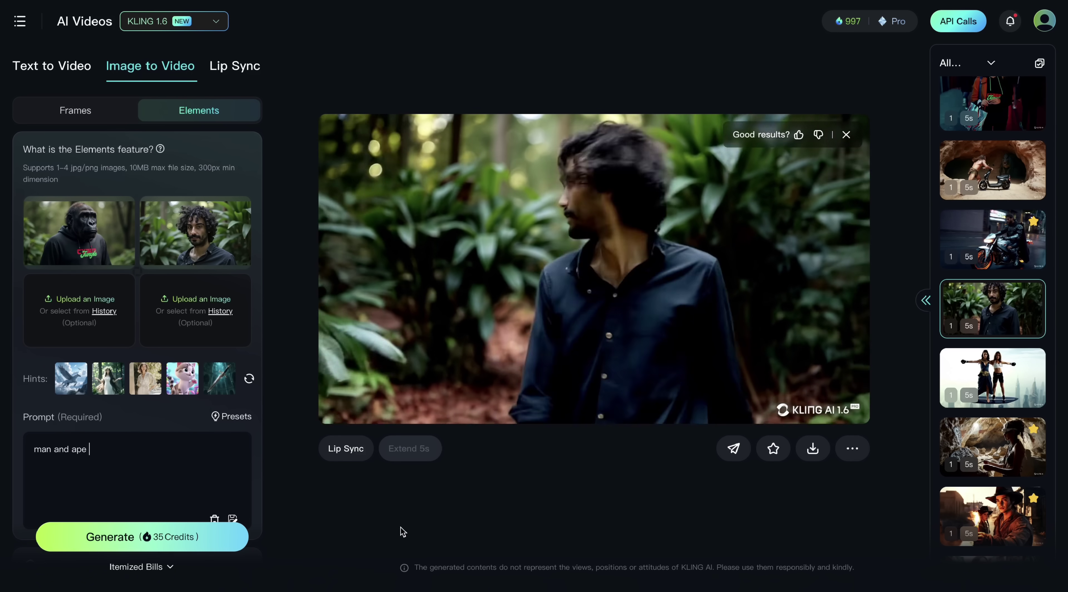
mouse_move(592, 240)
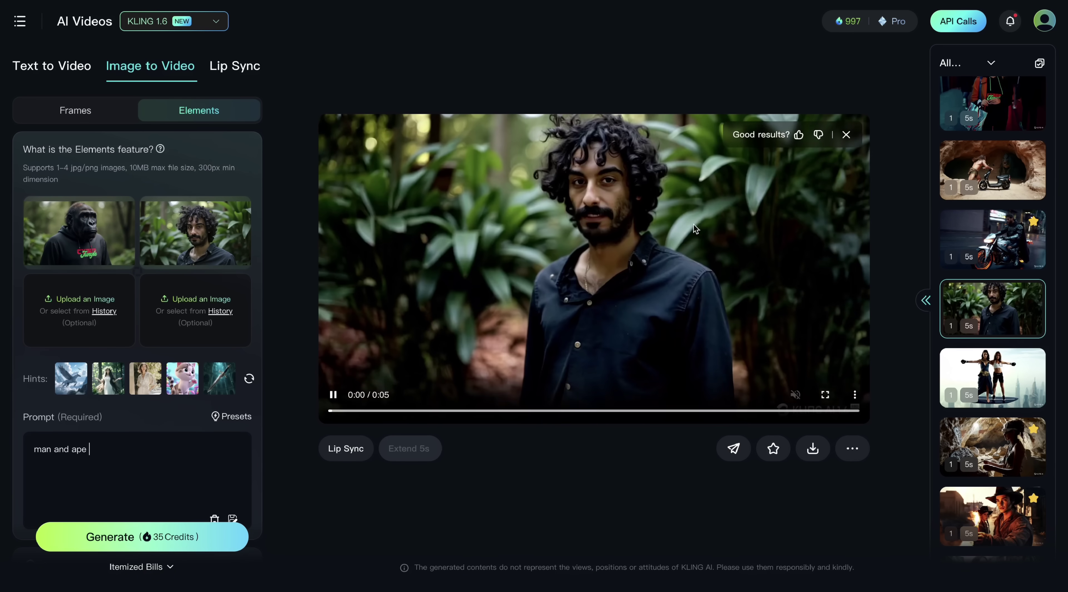